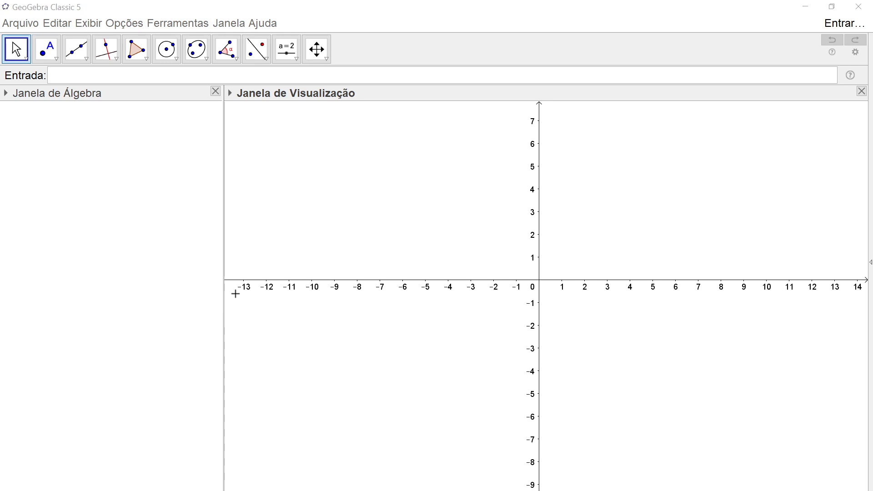
- Switch to the Probabilidade e Estatística book and select the M/F data list of Atividade 1.2
{"action": "key", "text": "alt+Tab"}
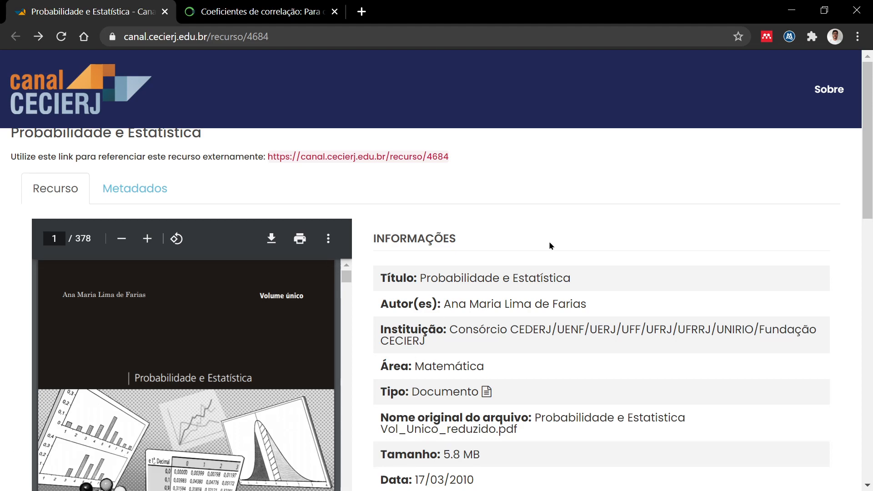
{"action": "scroll", "coordinate": [549, 246], "scroll_direction": "down", "scroll_amount": 6}
{"action": "scroll", "coordinate": [550, 246], "scroll_direction": "up", "scroll_amount": 6}
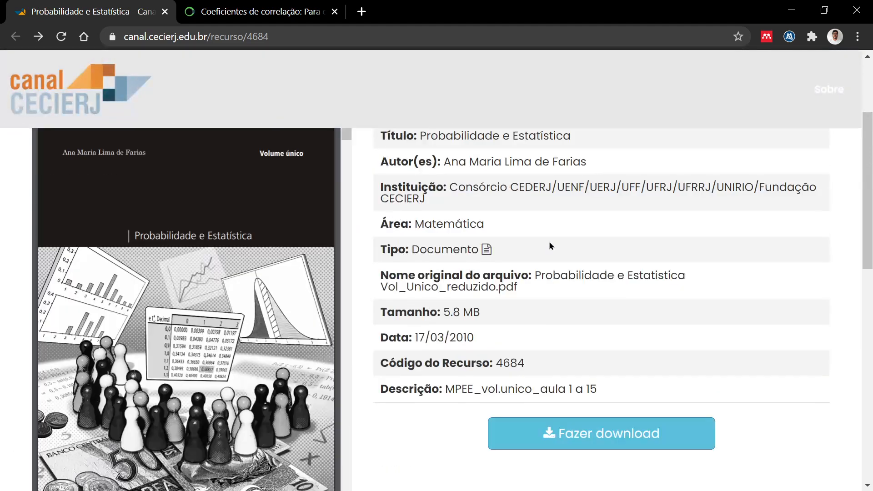
{"action": "scroll", "coordinate": [478, 269], "scroll_direction": "down", "scroll_amount": 3}
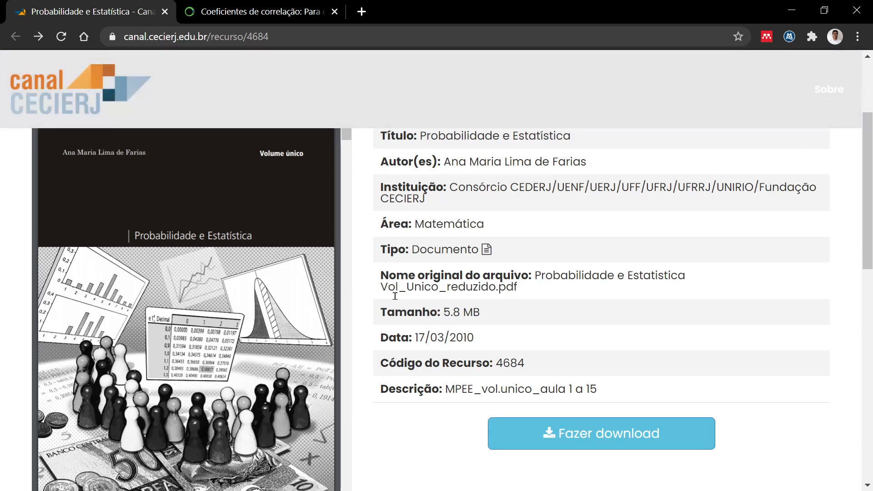
{"action": "scroll", "coordinate": [396, 296], "scroll_direction": "up", "scroll_amount": 3}
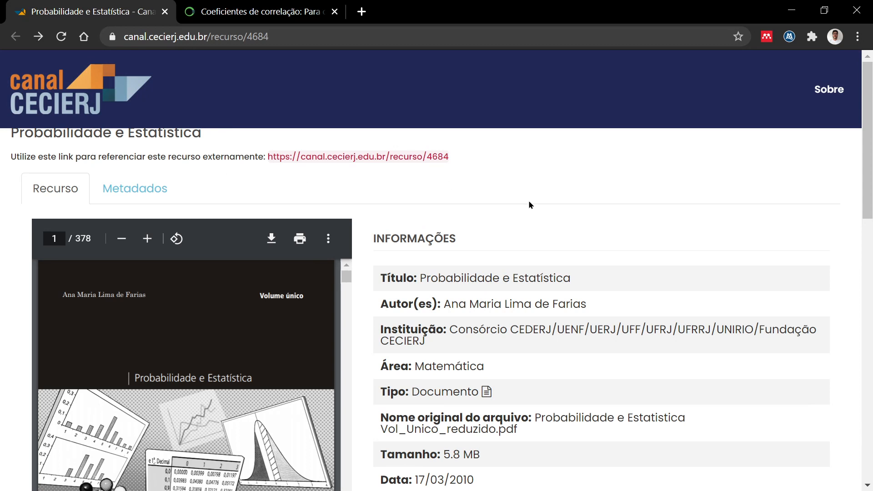
{"action": "scroll", "coordinate": [529, 202], "scroll_direction": "down", "scroll_amount": 6}
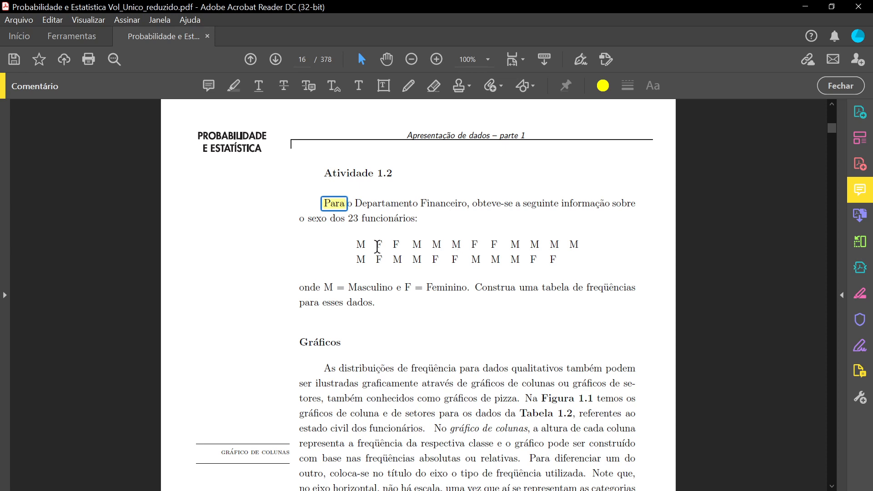
{"action": "left_click", "coordinate": [354, 242]}
{"action": "left_click_drag", "start_coordinate": [354, 242], "coordinate": [557, 281]}
{"action": "key", "text": "ctrl+c"}
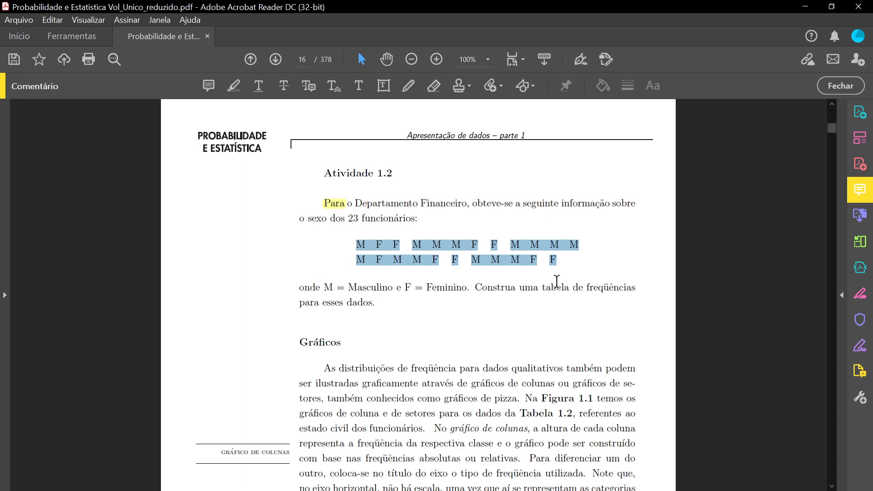
- Switch to GeoGebra and change the layout to show only the spreadsheet view, closing the graphics and algebra views
{"action": "key", "text": "alt+Tab"}
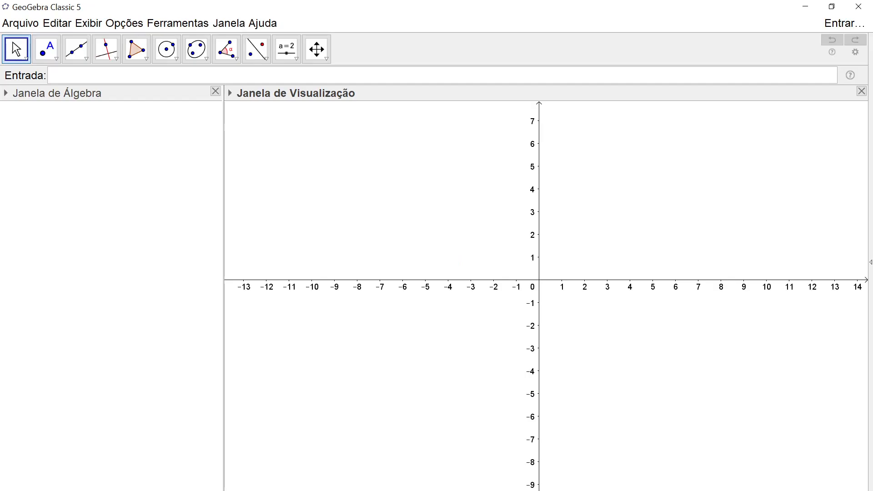
{"action": "left_click", "coordinate": [99, 24]}
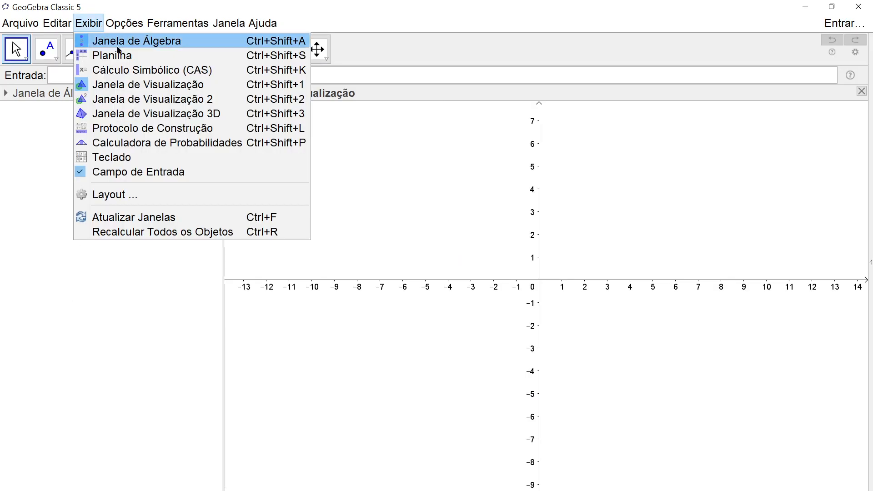
{"action": "left_click", "coordinate": [119, 54]}
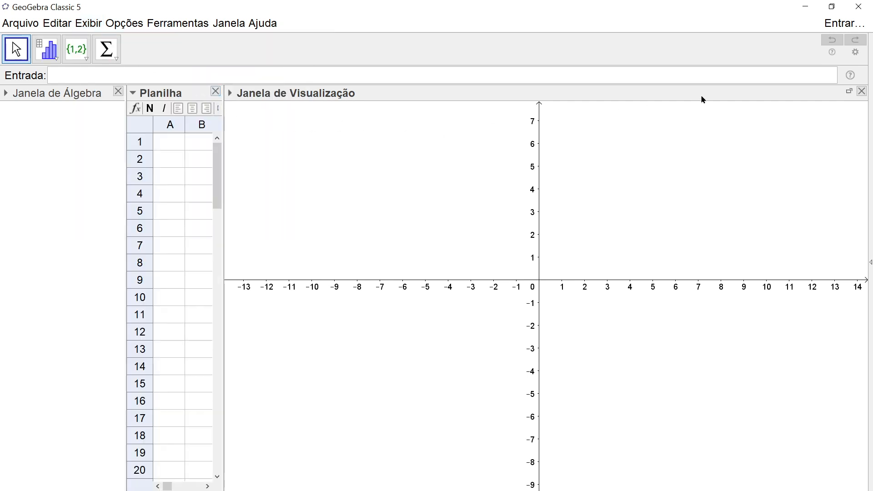
{"action": "left_click", "coordinate": [862, 91]}
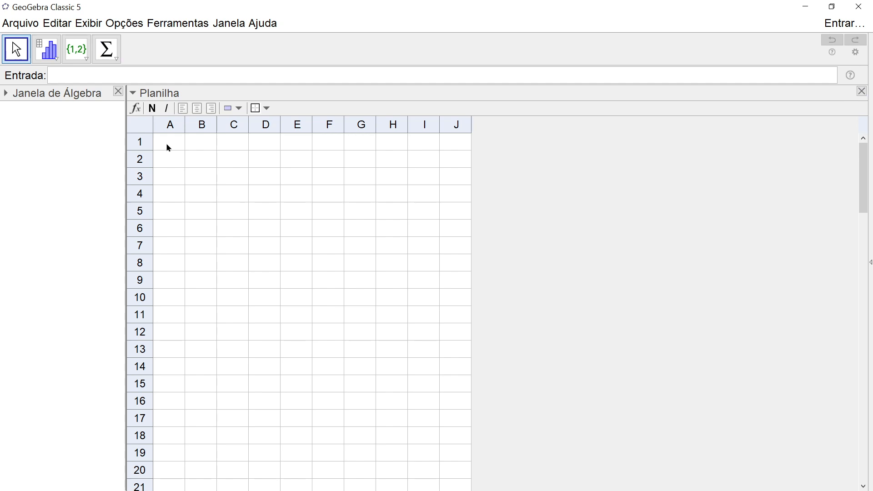
{"action": "left_click", "coordinate": [118, 92]}
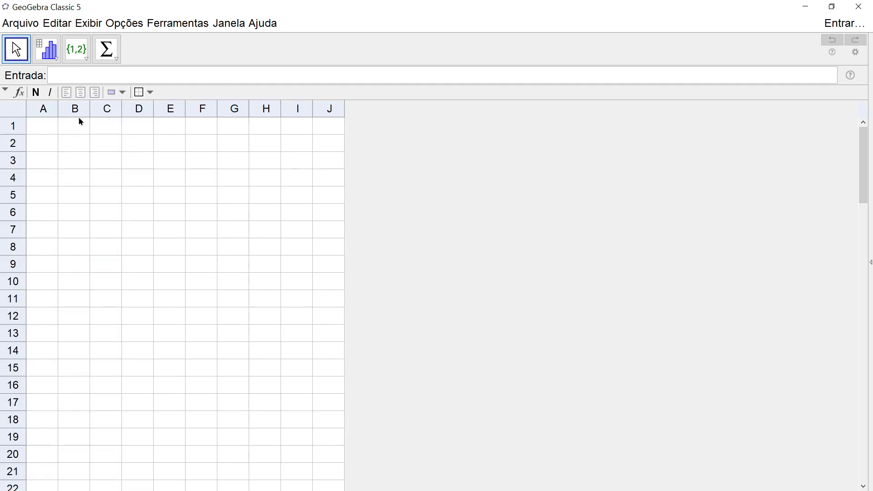
- Paste the copied letters into cell A1, widen column A, and undo the paste
{"action": "left_click", "coordinate": [48, 131]}
{"action": "key", "text": "ctrl+v"}
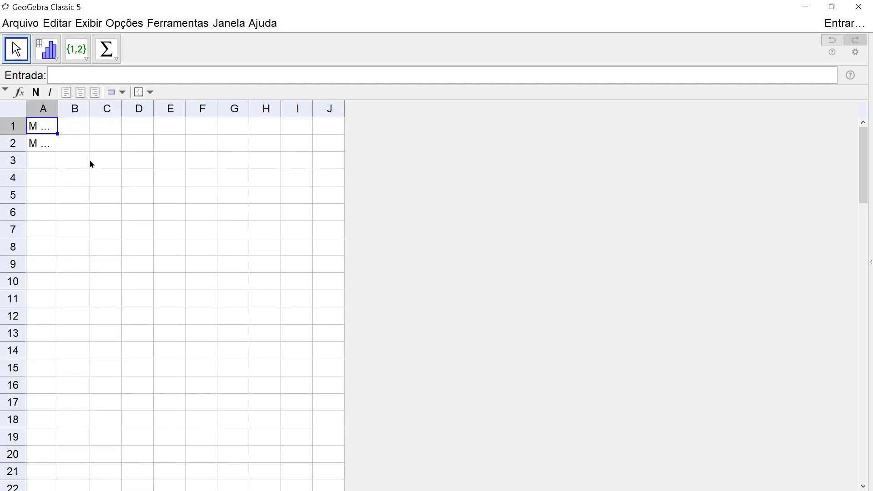
{"action": "double_click", "coordinate": [58, 108]}
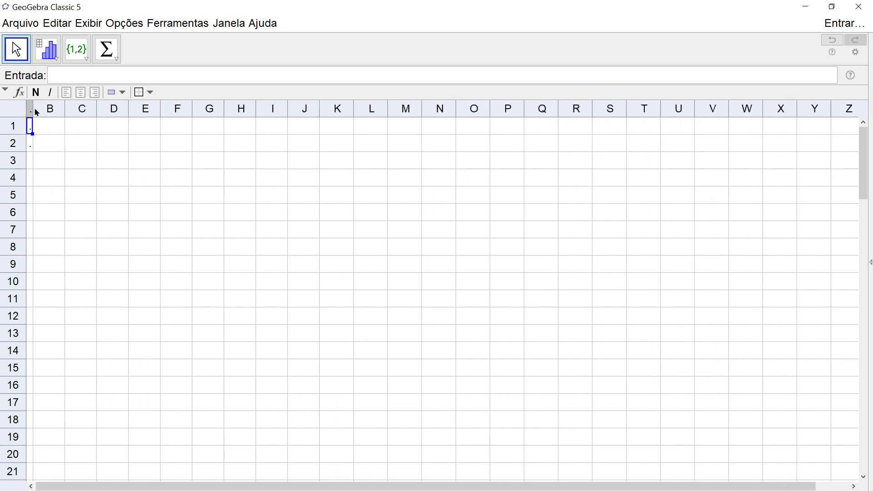
{"action": "left_click_drag", "start_coordinate": [32, 108], "coordinate": [175, 111]}
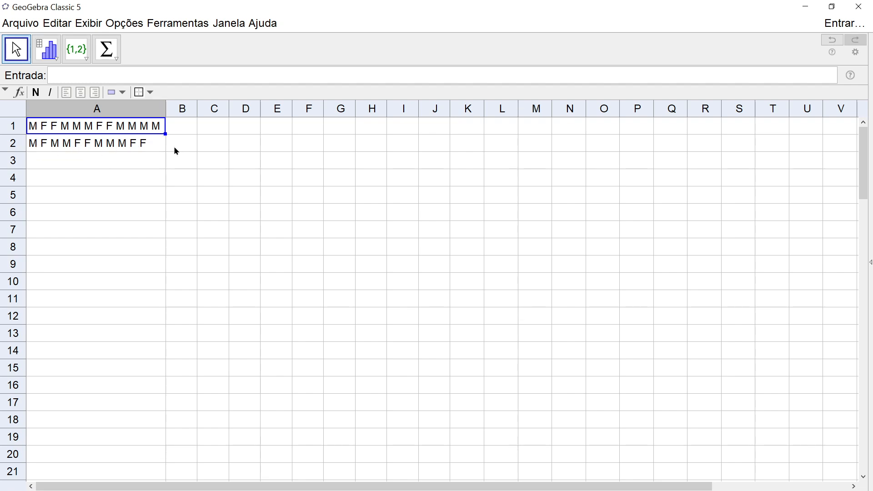
{"action": "key", "text": "ctrl+z"}
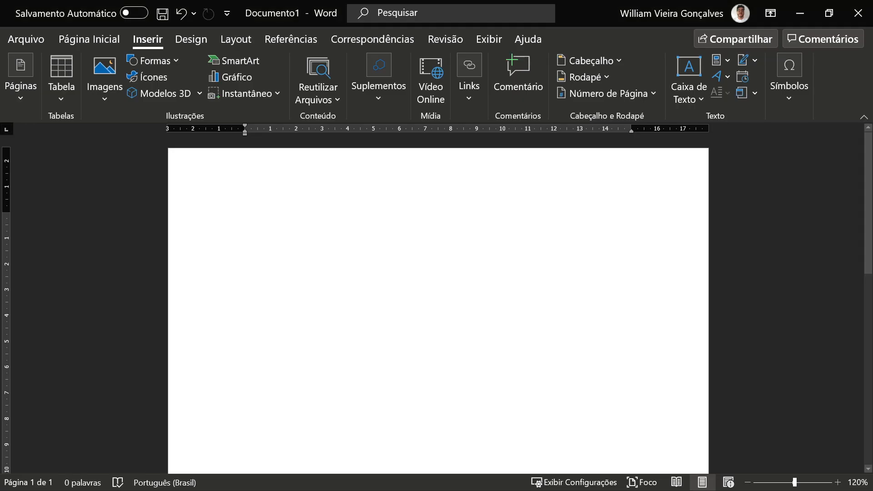
- Paste the letters into a blank Word document and convert the text to a table, separating it at another character
{"action": "key", "text": "ctrl+v"}
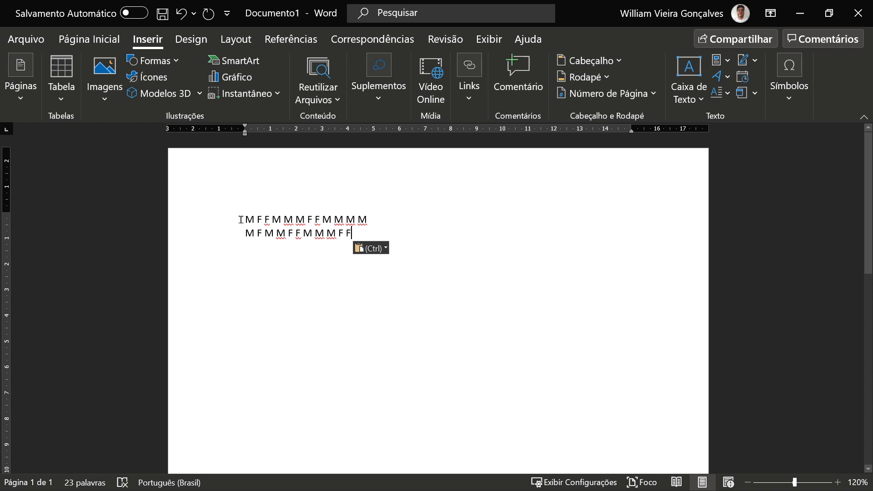
{"action": "left_click_drag", "start_coordinate": [241, 221], "coordinate": [368, 240]}
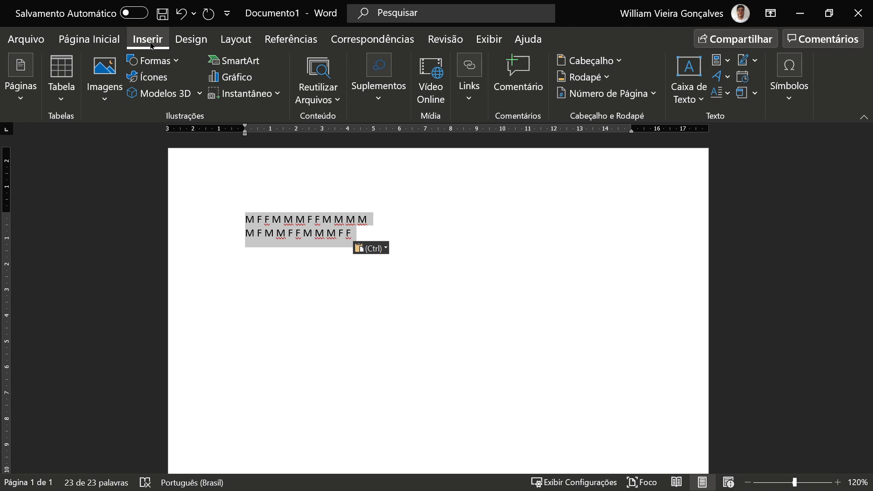
{"action": "left_click", "coordinate": [61, 100]}
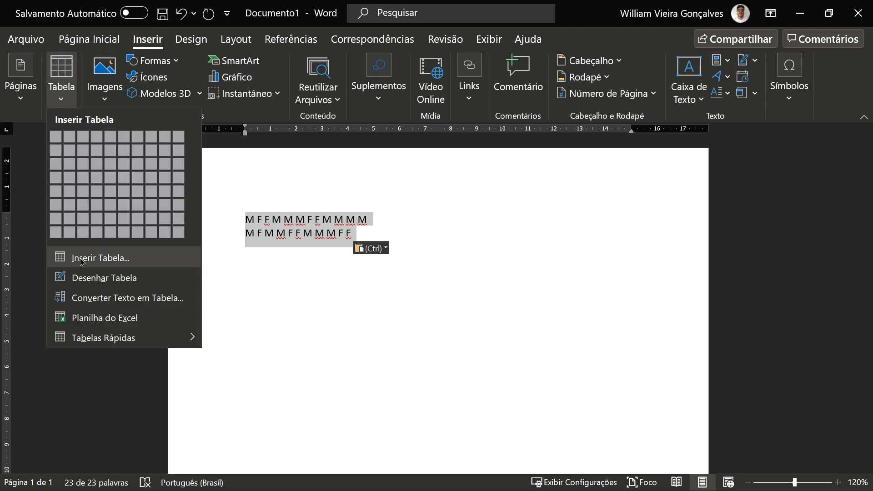
{"action": "left_click", "coordinate": [90, 302]}
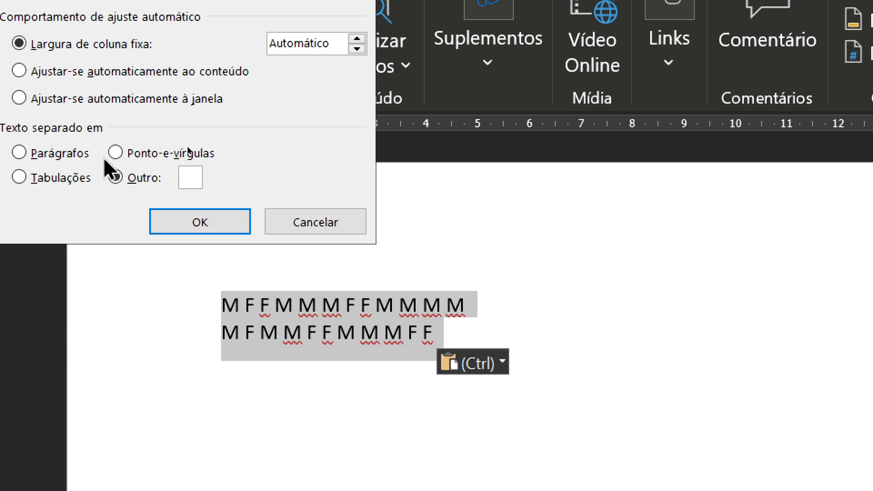
{"action": "left_click", "coordinate": [115, 178]}
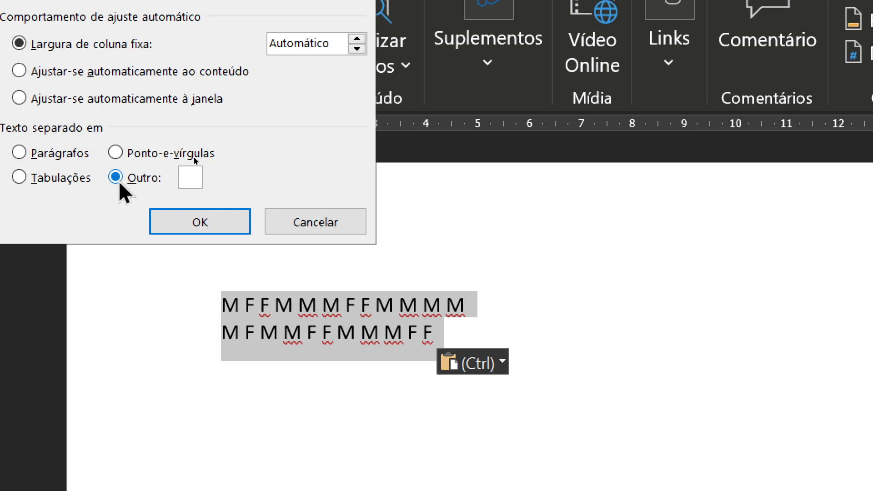
{"action": "left_click", "coordinate": [185, 179]}
{"action": "left_click", "coordinate": [218, 223]}
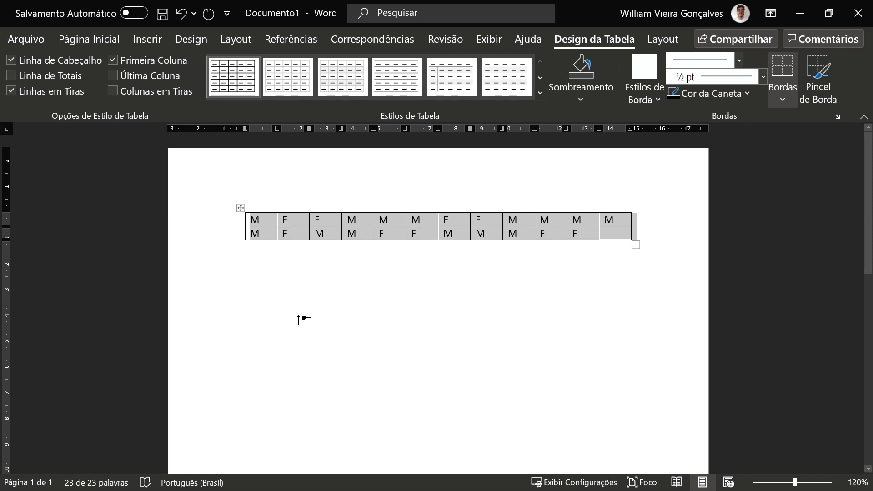
- Copy the Word table and paste it into cell A1 of the spreadsheet, undoing the paste
{"action": "right_click", "coordinate": [242, 213]}
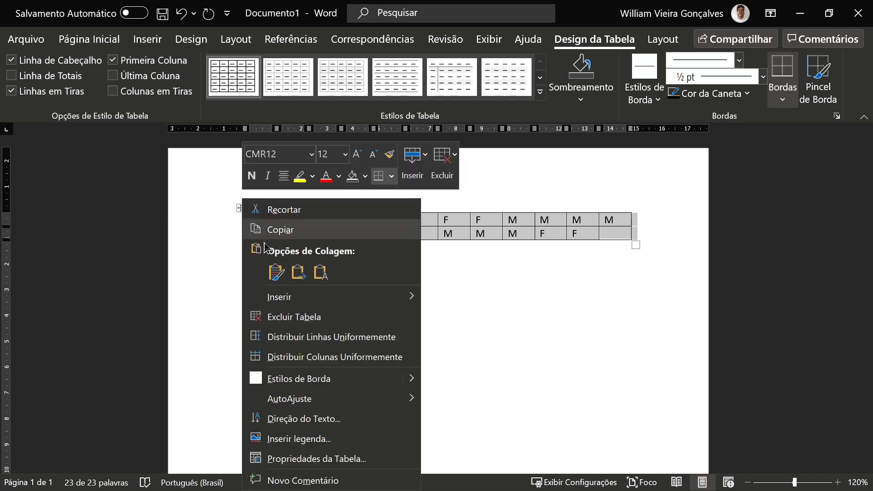
{"action": "left_click", "coordinate": [267, 228]}
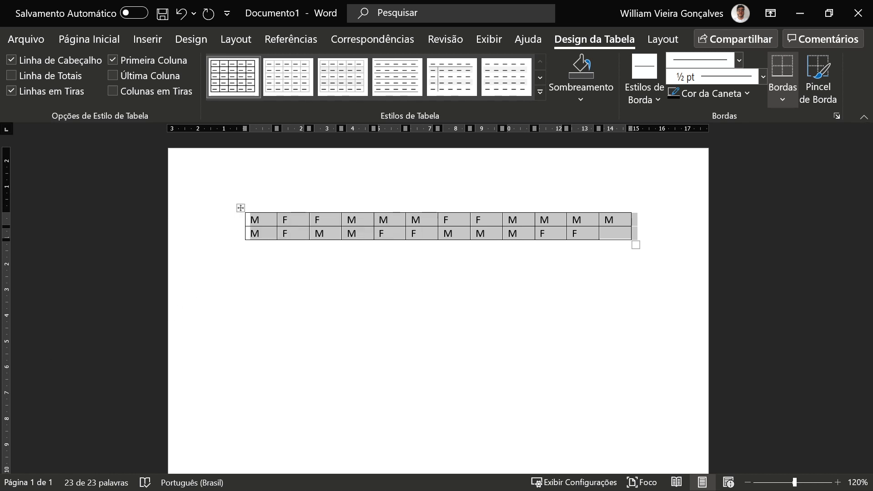
{"action": "key", "text": "alt+Tab"}
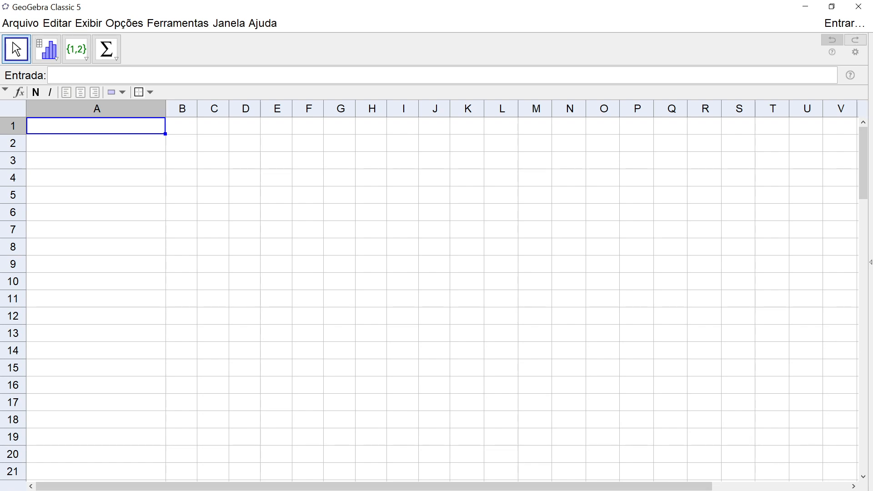
{"action": "key", "text": "ctrl+v"}
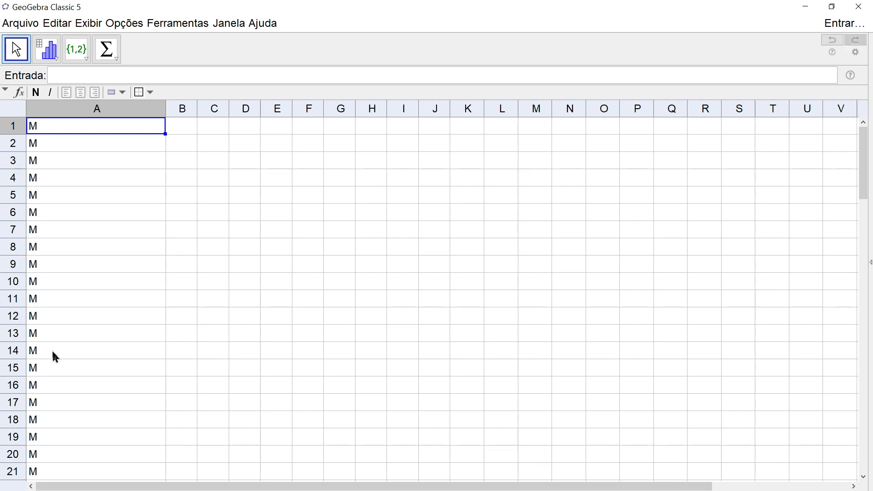
{"action": "scroll", "coordinate": [115, 298], "scroll_direction": "down", "scroll_amount": 20}
{"action": "scroll", "coordinate": [116, 300], "scroll_direction": "down", "scroll_amount": 1}
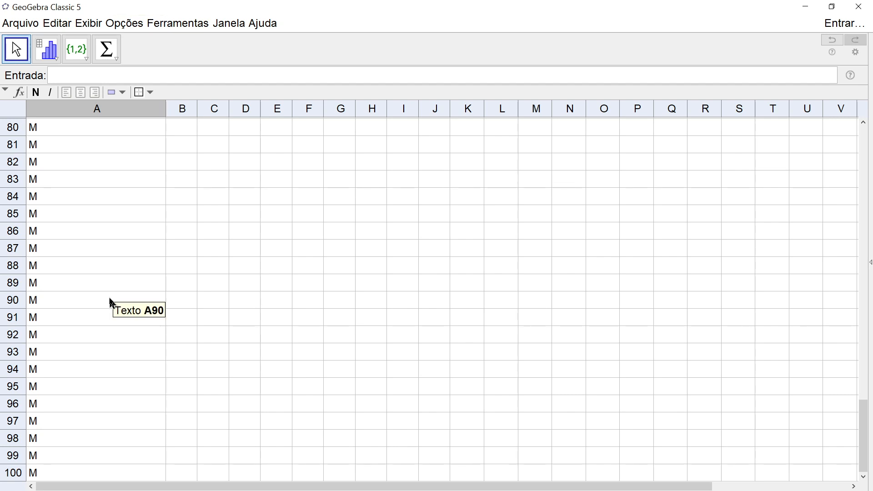
{"action": "key", "text": "ctrl+z"}
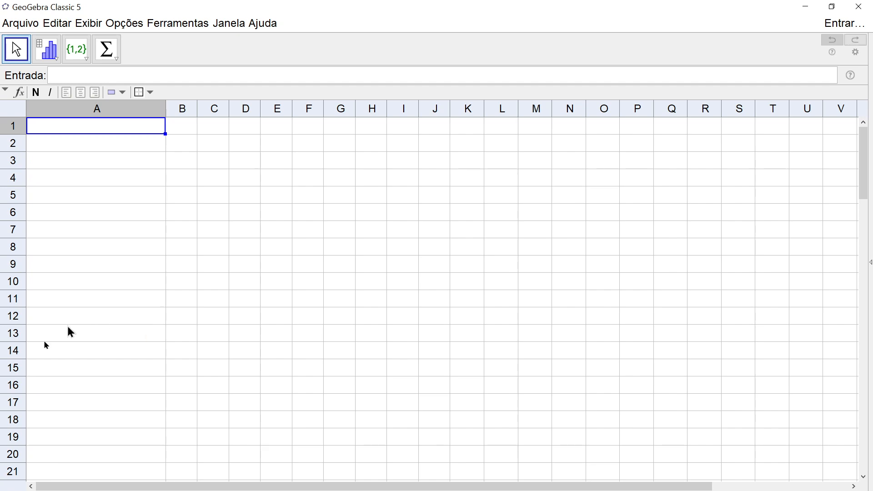
- Copy the whole Word table again and paste it into cell A1 of the GeoGebra spreadsheet
{"action": "key", "text": "alt+Tab"}
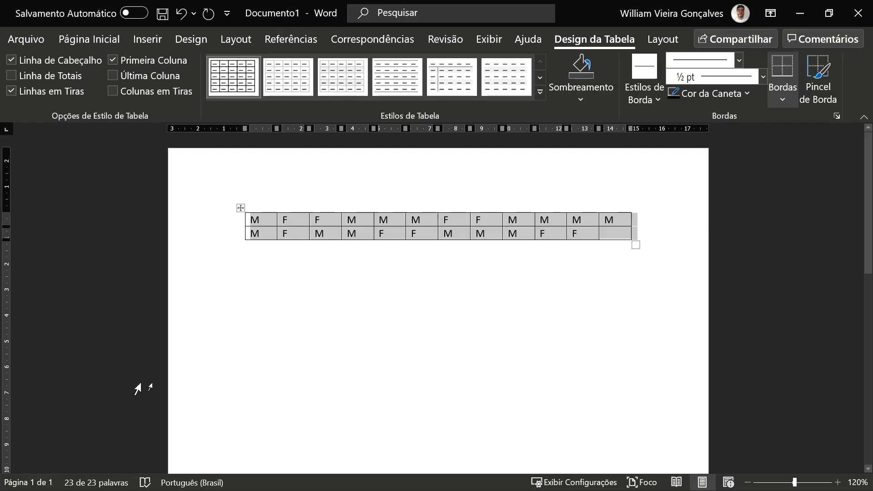
{"action": "left_click", "coordinate": [339, 365]}
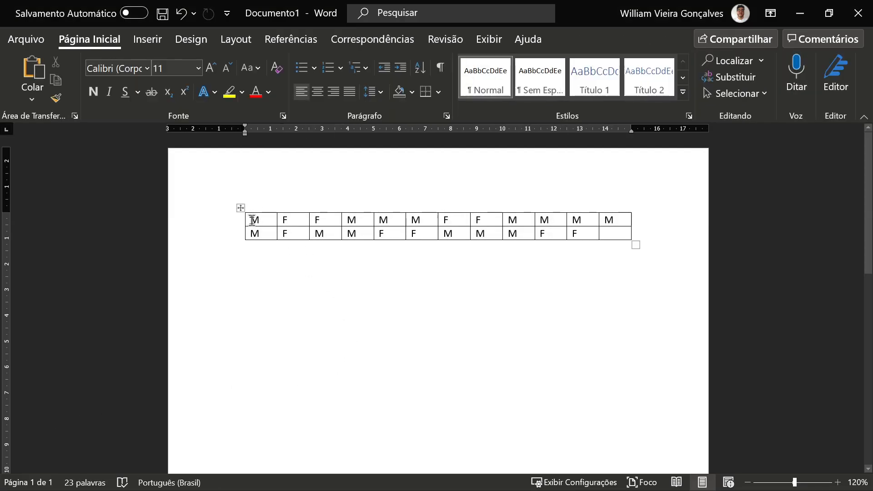
{"action": "left_click_drag", "start_coordinate": [252, 222], "coordinate": [548, 309]}
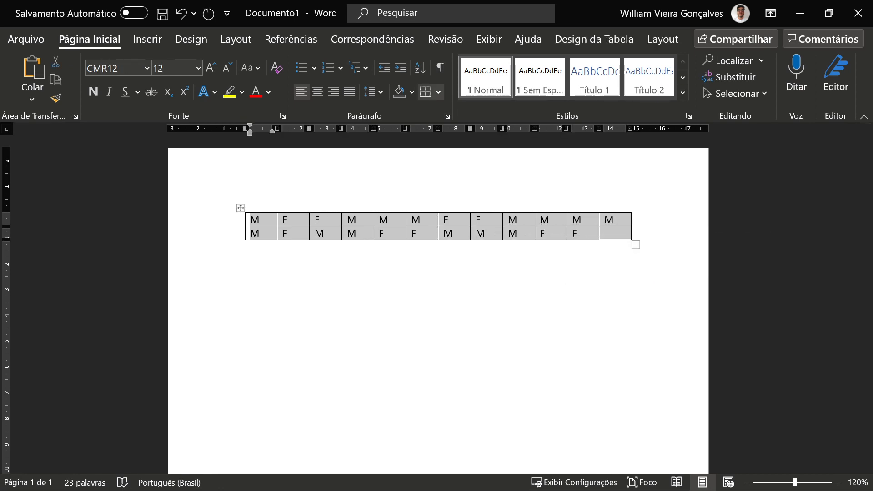
{"action": "key", "text": "alt+Tab"}
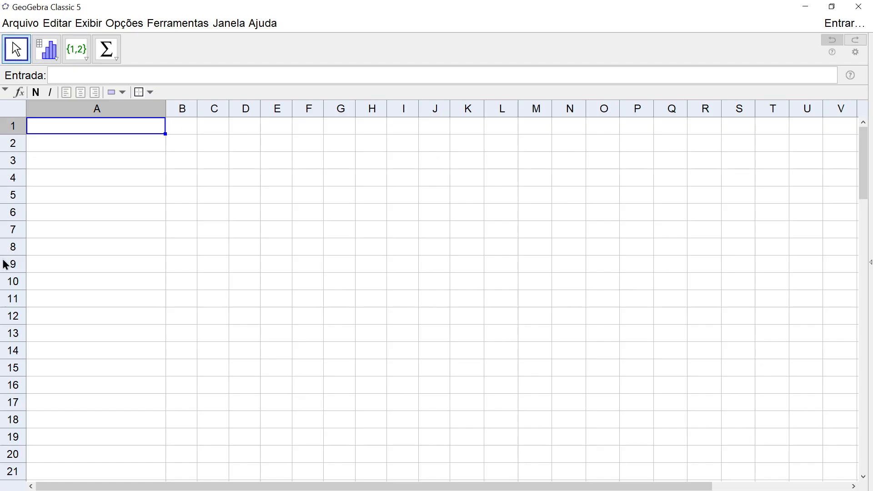
{"action": "left_click", "coordinate": [188, 126]}
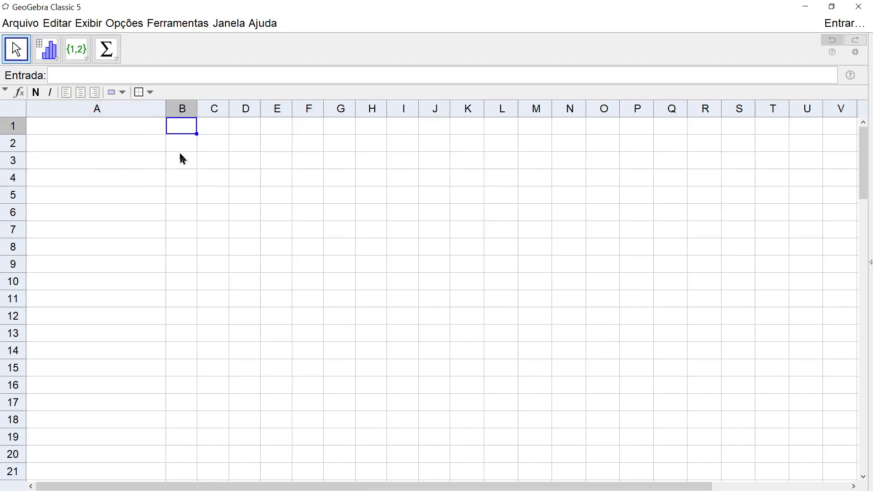
{"action": "left_click", "coordinate": [77, 130]}
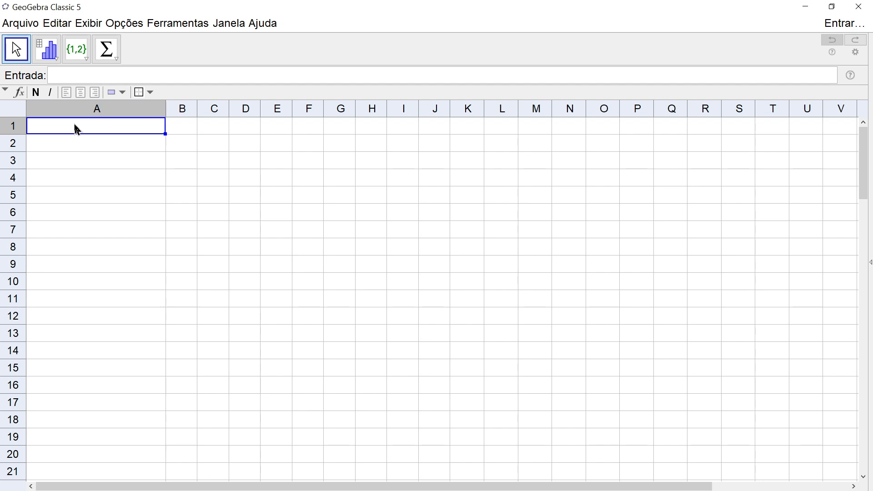
{"action": "key", "text": "ctrl+v"}
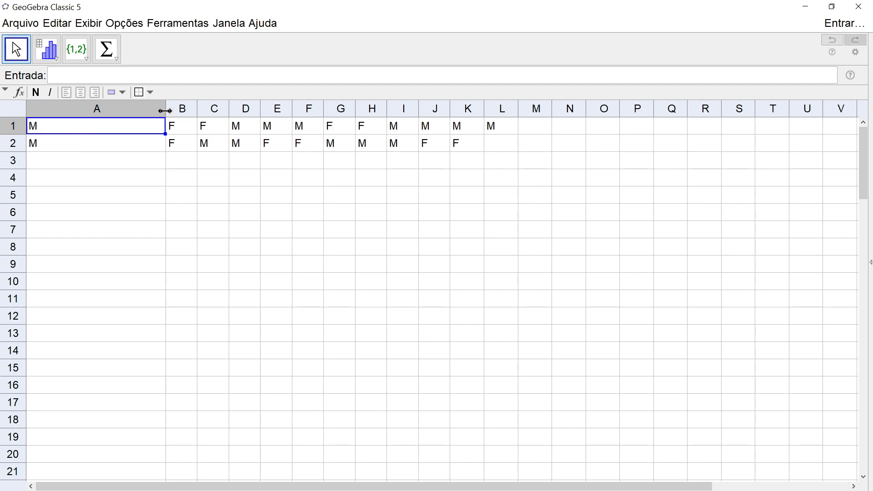
- Narrow column A, then run One-Variable Analysis on cells A1:L2, treating the data as text
{"action": "left_click_drag", "start_coordinate": [164, 111], "coordinate": [62, 128]}
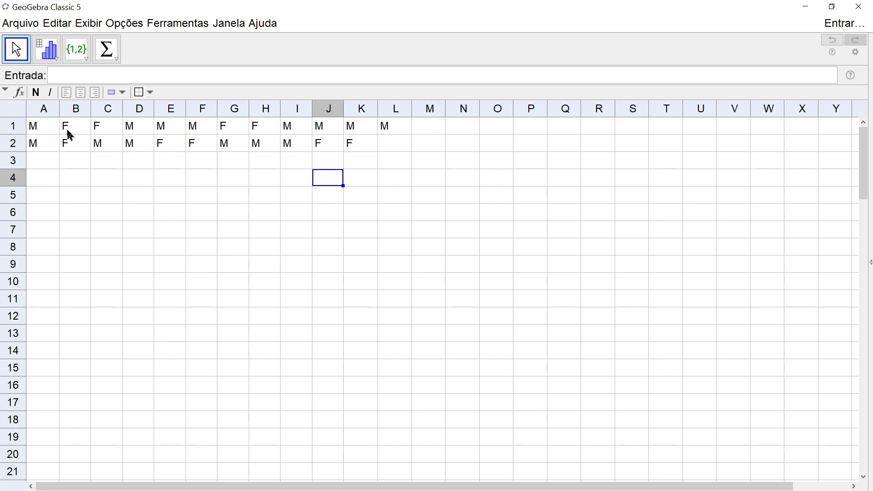
{"action": "left_click_drag", "start_coordinate": [43, 130], "coordinate": [385, 149]}
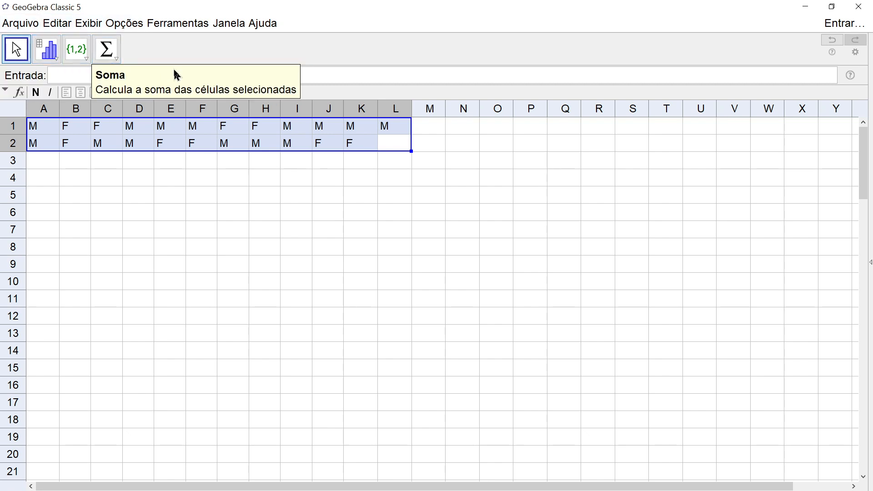
{"action": "left_click", "coordinate": [58, 64]}
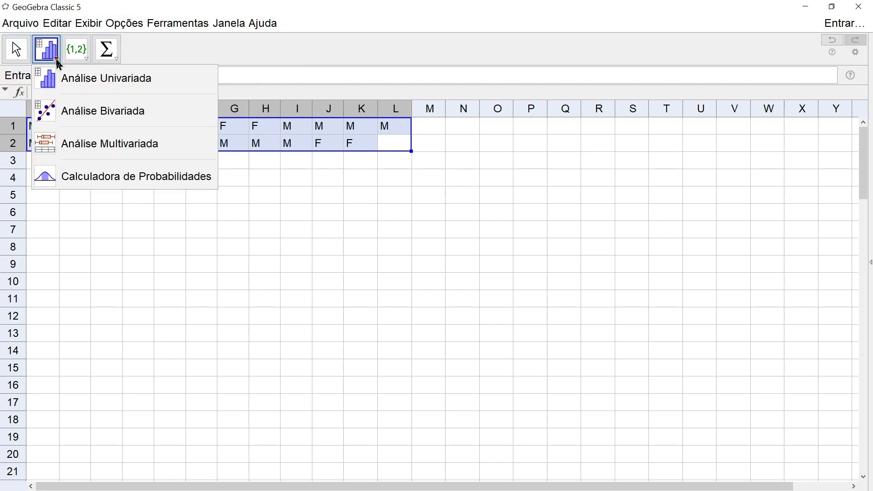
{"action": "left_click", "coordinate": [62, 87]}
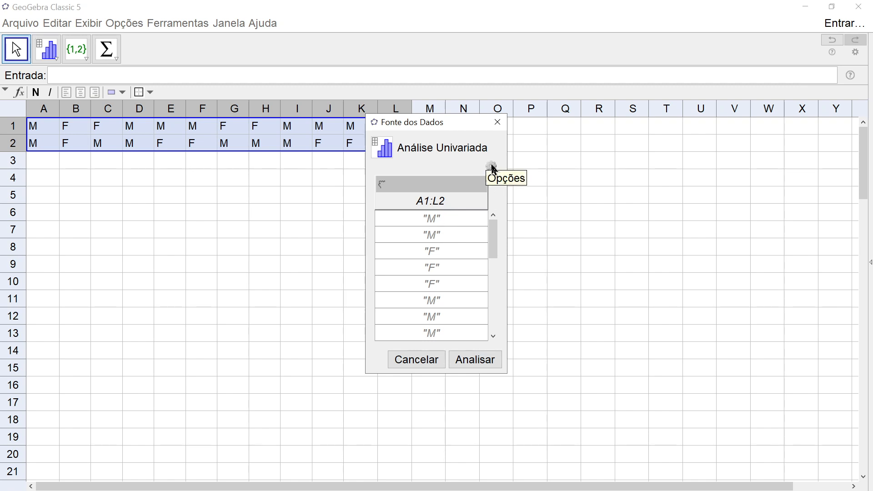
{"action": "left_click", "coordinate": [492, 167]}
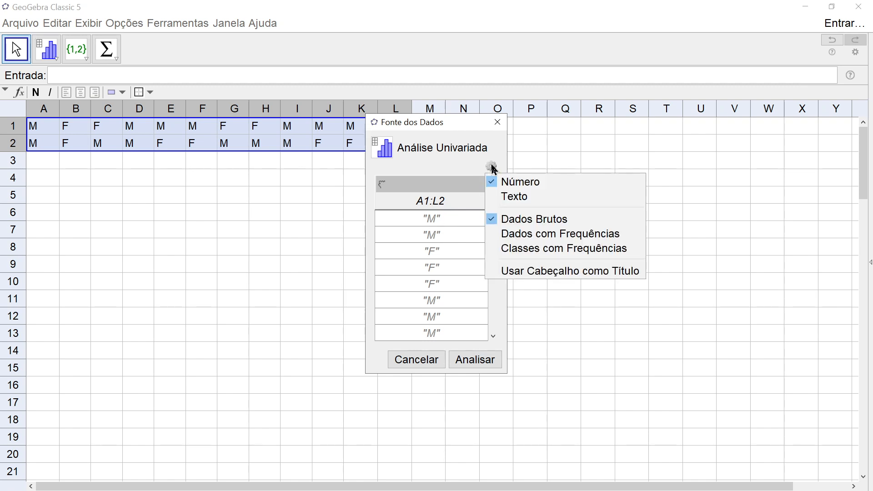
{"action": "left_click", "coordinate": [511, 201]}
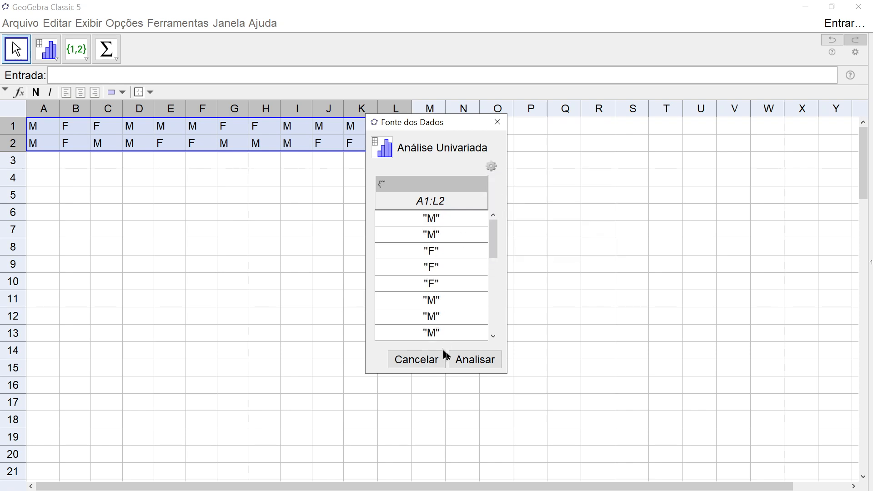
{"action": "left_click", "coordinate": [473, 362]}
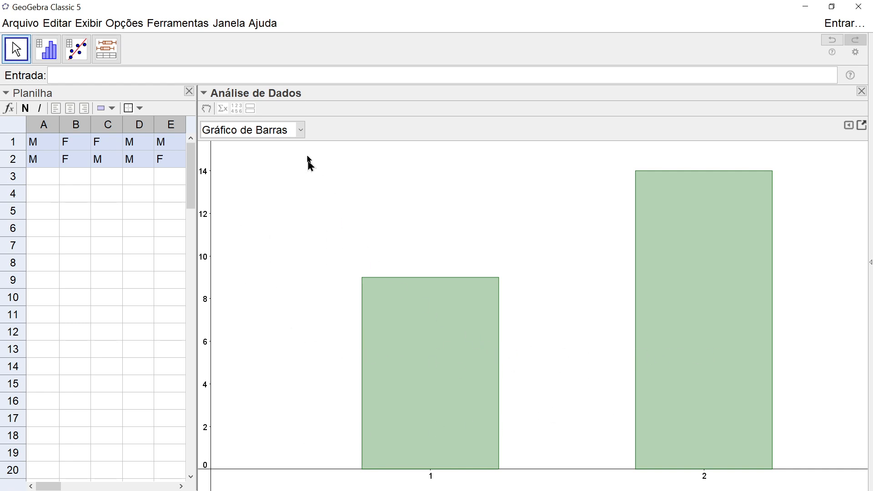
- Examine the chart type options and the statistics panel of the data analysis
{"action": "left_click", "coordinate": [301, 132]}
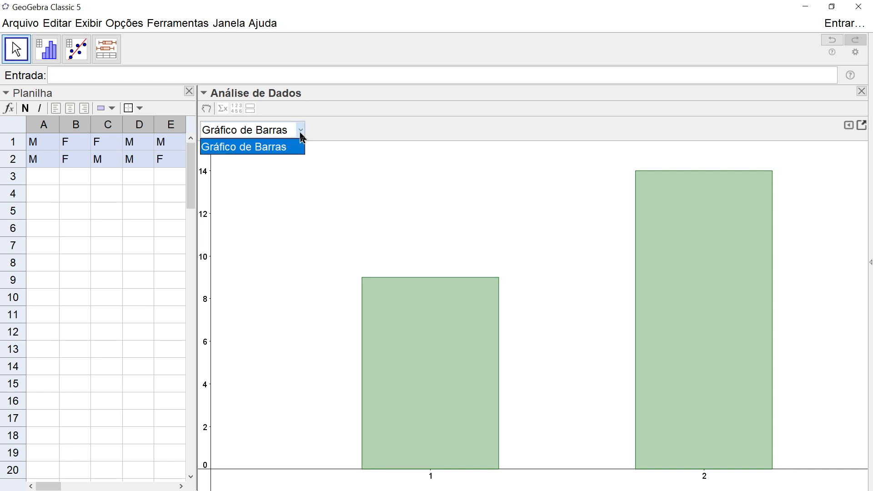
{"action": "left_click", "coordinate": [301, 133]}
{"action": "left_click", "coordinate": [300, 133]}
{"action": "left_click", "coordinate": [301, 133]}
{"action": "left_click", "coordinate": [301, 133]}
{"action": "left_click", "coordinate": [332, 134]}
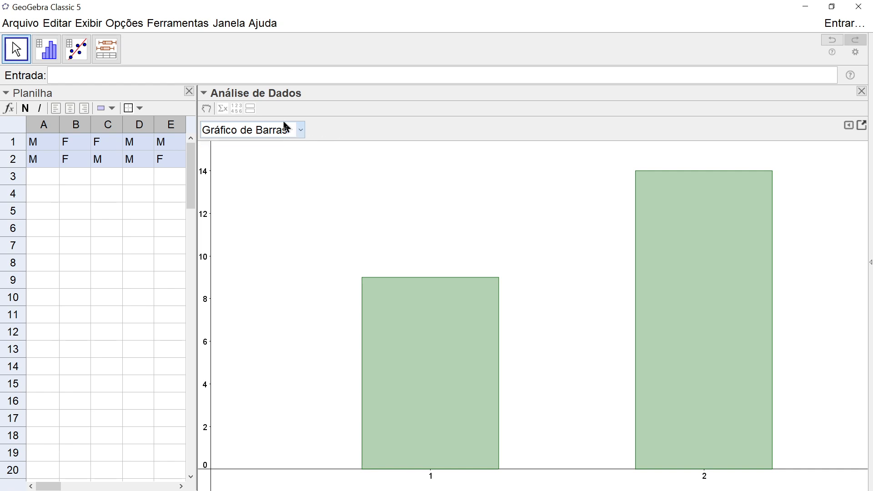
{"action": "left_click", "coordinate": [223, 111]}
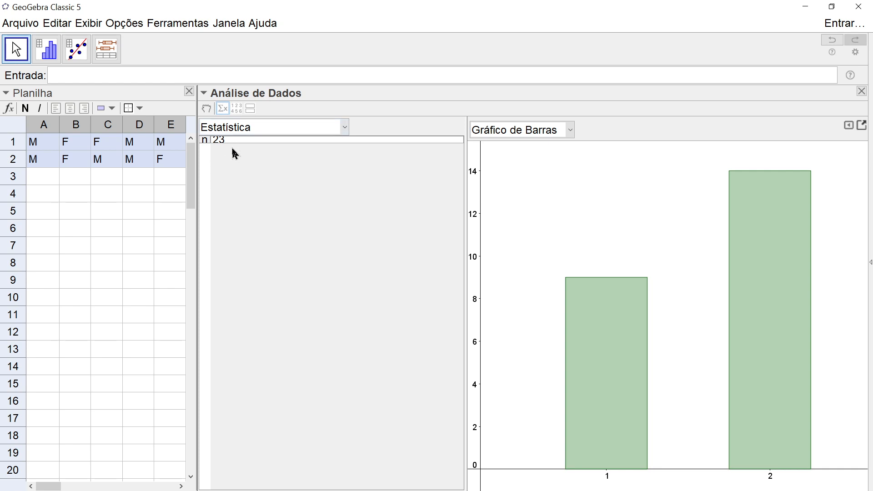
{"action": "left_click", "coordinate": [225, 112]}
{"action": "left_click", "coordinate": [225, 113]}
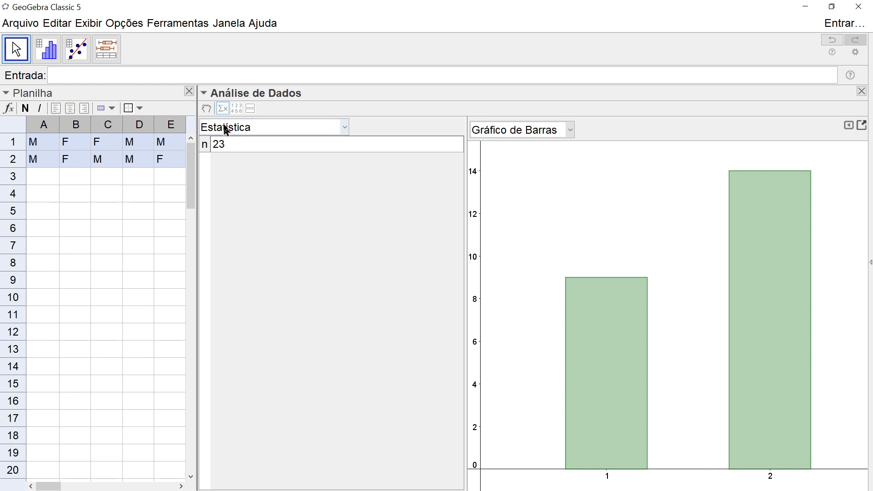
{"action": "left_click", "coordinate": [223, 109]}
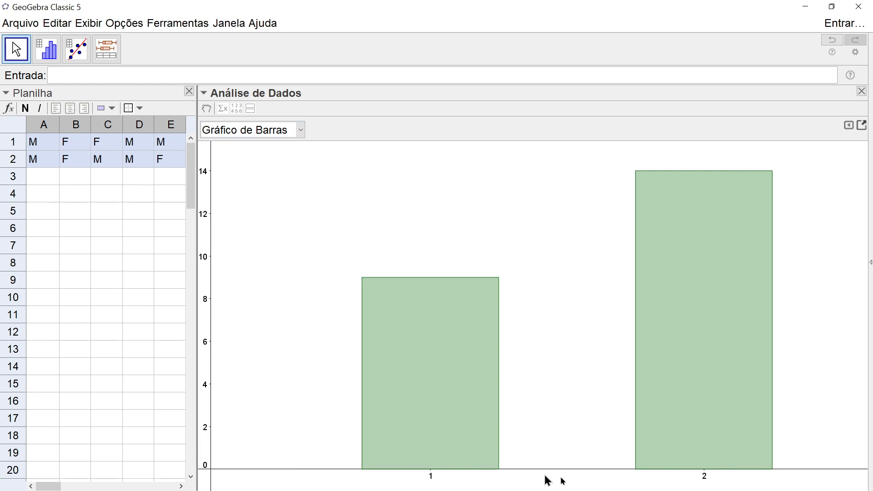
- Turn on the frequency table display for the bar chart in the chart options
{"action": "left_click", "coordinate": [848, 127]}
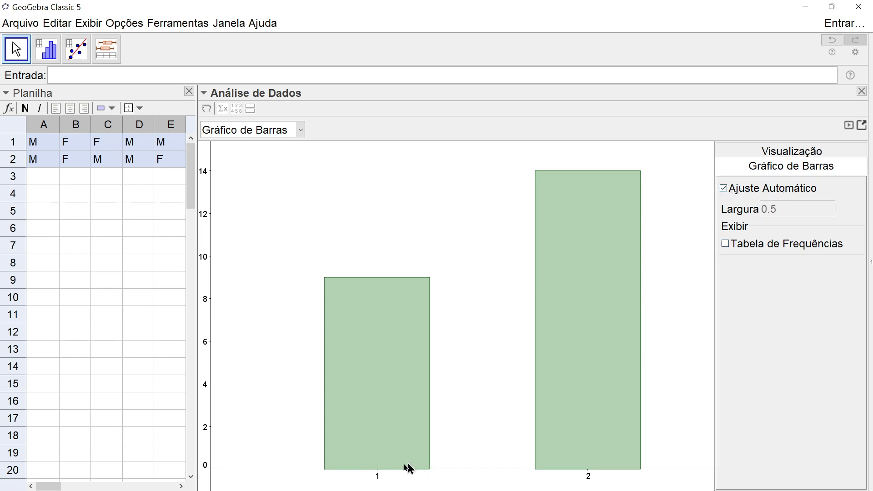
{"action": "left_click", "coordinate": [729, 247]}
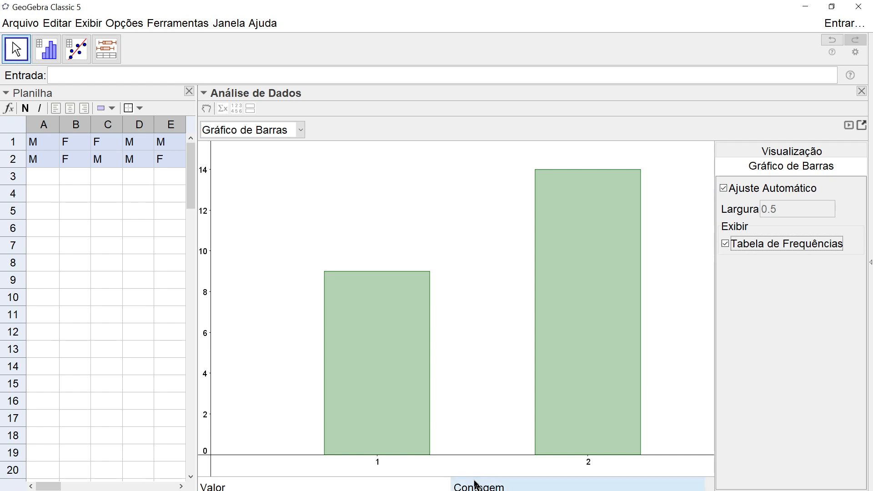
{"action": "left_click", "coordinate": [727, 247]}
{"action": "left_click", "coordinate": [726, 246]}
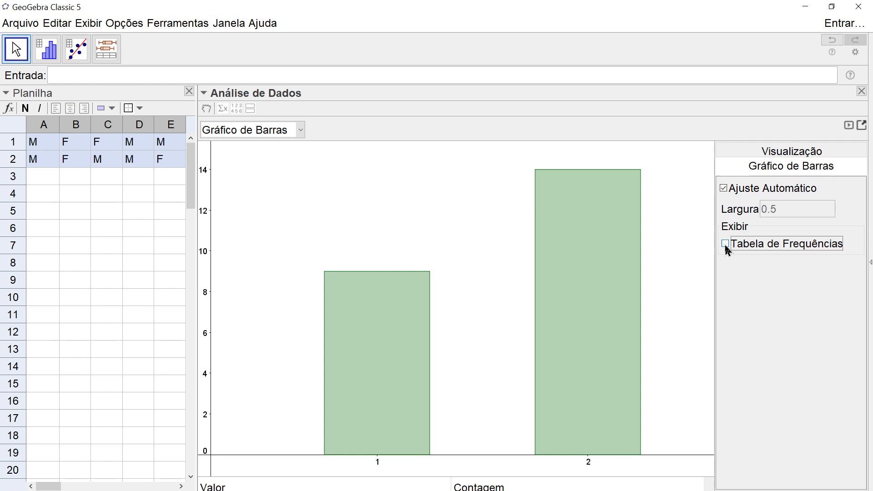
{"action": "left_click", "coordinate": [726, 247]}
{"action": "left_click", "coordinate": [833, 14]}
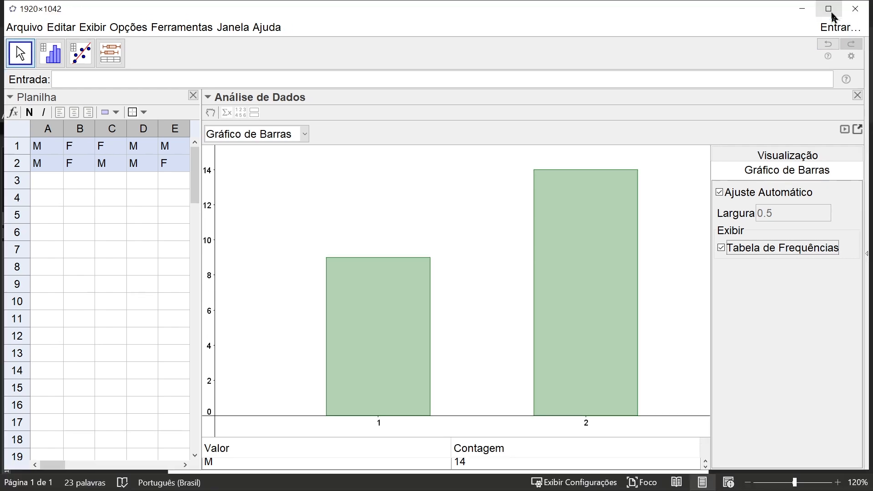
{"action": "left_click", "coordinate": [831, 11]}
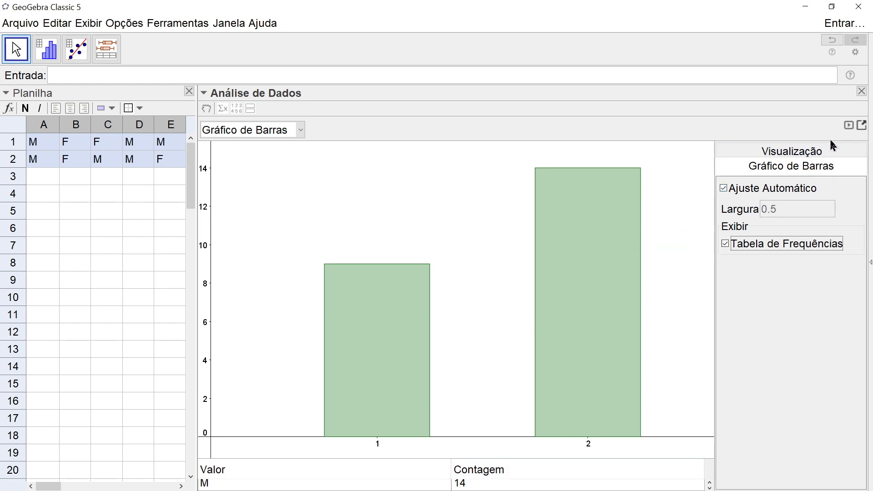
- Copy the bar chart with its frequency table to the Graphics view and display the Graphics view
{"action": "left_click", "coordinate": [850, 127]}
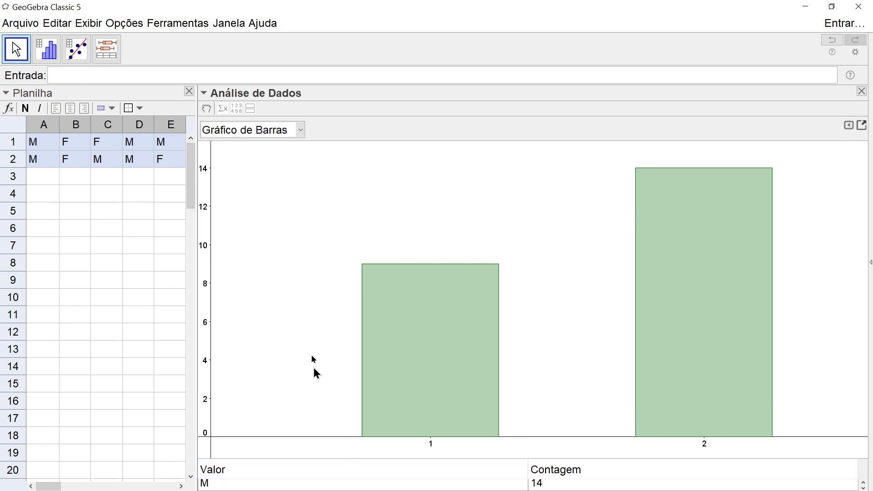
{"action": "left_click", "coordinate": [863, 127]}
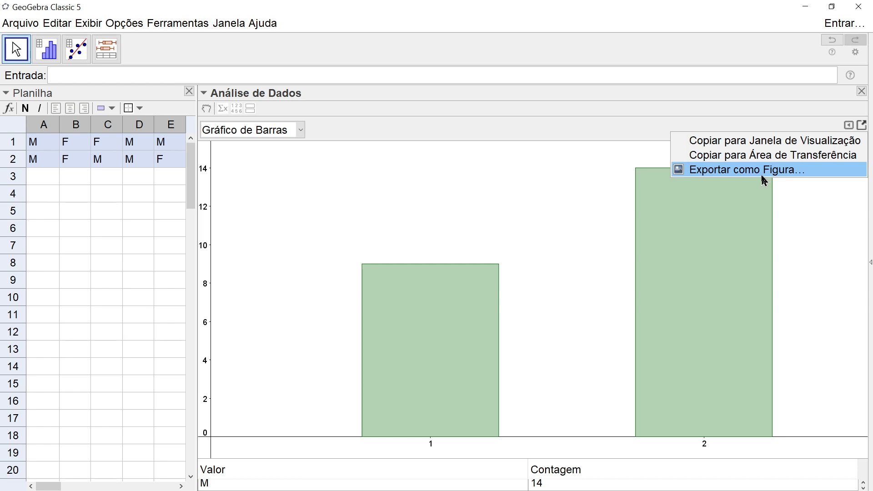
{"action": "left_click", "coordinate": [737, 141]}
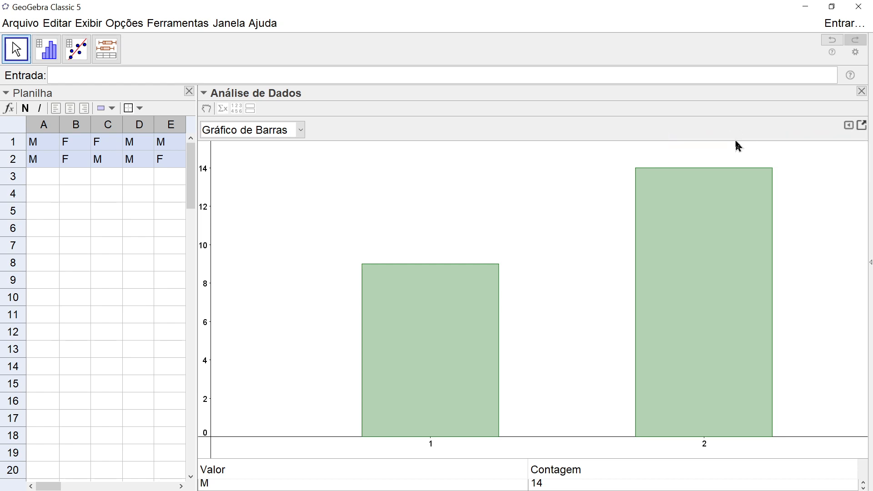
{"action": "left_click", "coordinate": [93, 27]}
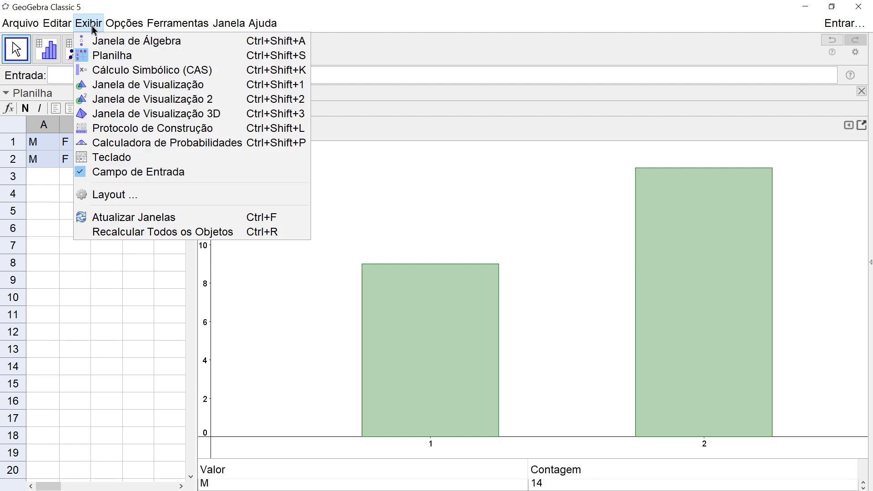
{"action": "left_click", "coordinate": [117, 85]}
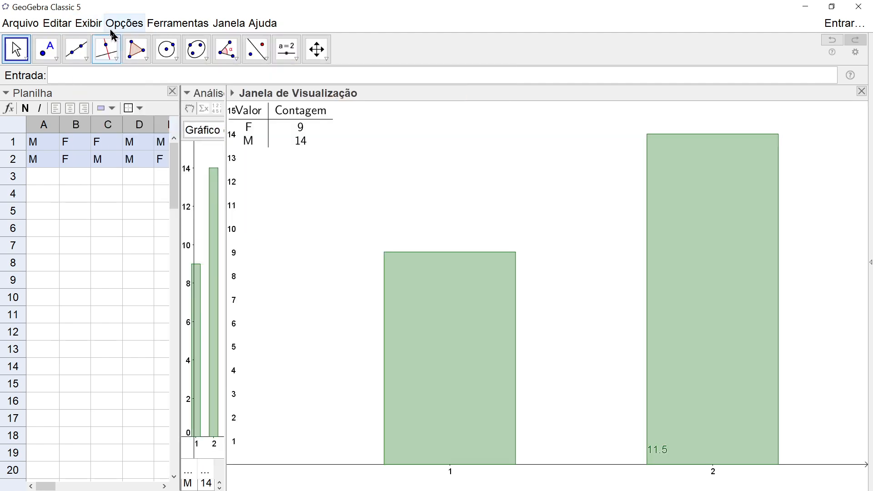
- Show the Algebra view and close the spreadsheet and data analysis panels
{"action": "left_click", "coordinate": [93, 23]}
{"action": "left_click", "coordinate": [109, 39]}
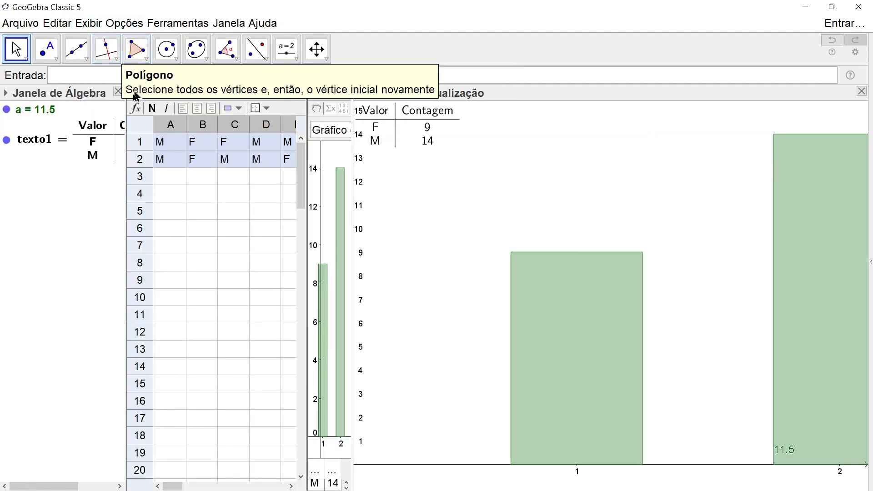
{"action": "left_click", "coordinate": [298, 92]}
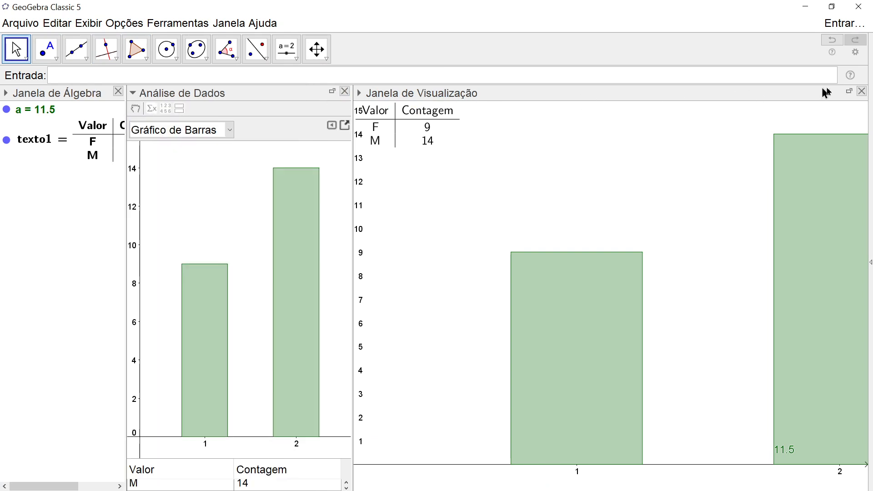
{"action": "mouse_move", "coordinate": [529, 281]}
{"action": "left_click", "coordinate": [345, 92]}
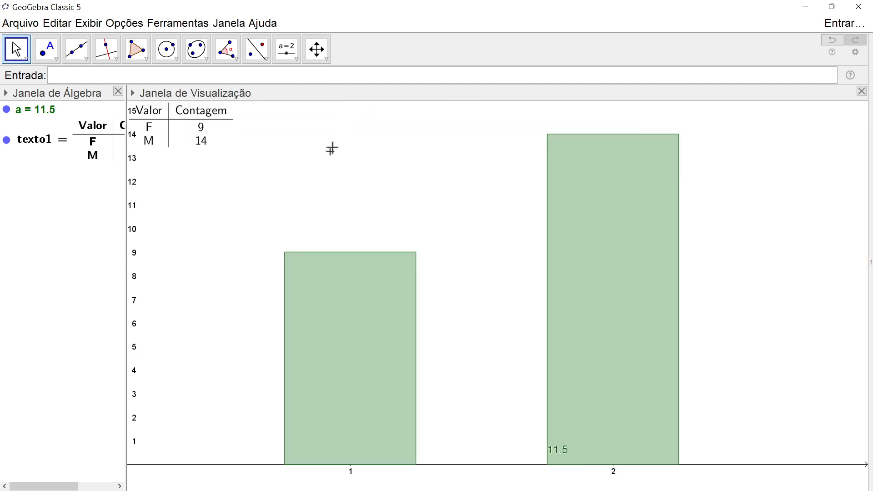
- Move the frequency table to the upper left of the chart, above the first bar
{"action": "left_click_drag", "start_coordinate": [230, 202], "coordinate": [306, 191]}
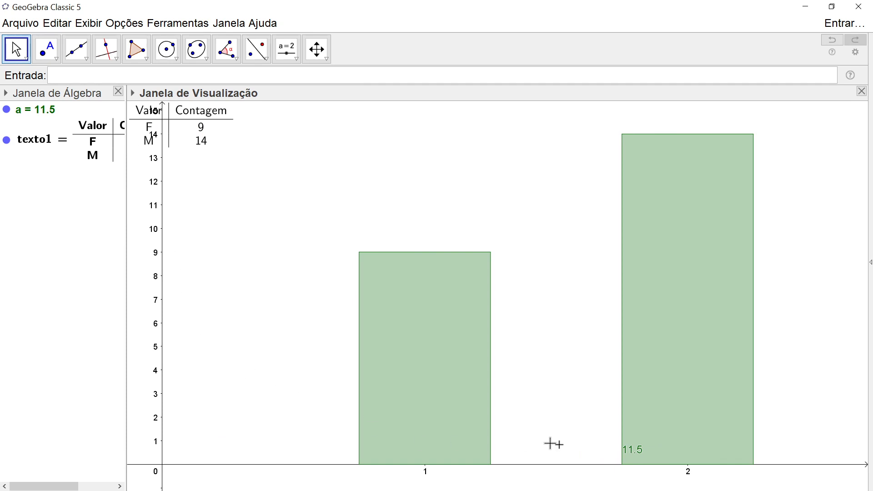
{"action": "left_click_drag", "start_coordinate": [199, 124], "coordinate": [294, 160]}
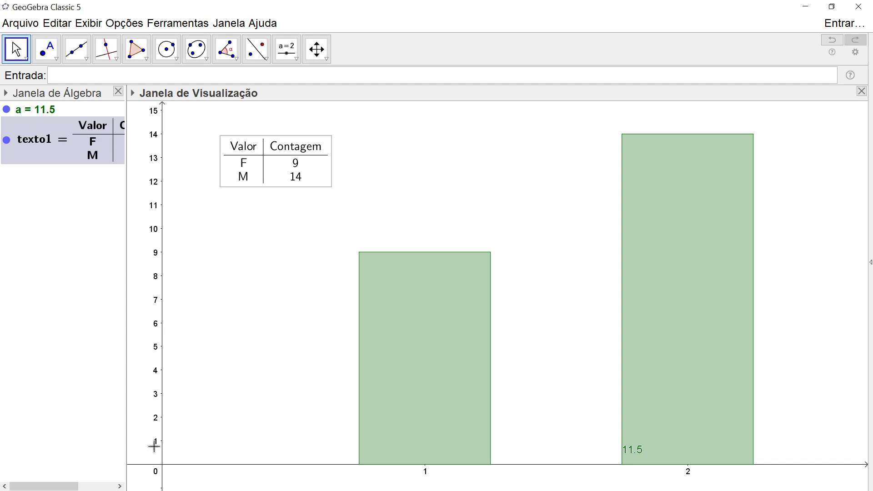
{"action": "right_click", "coordinate": [215, 252]}
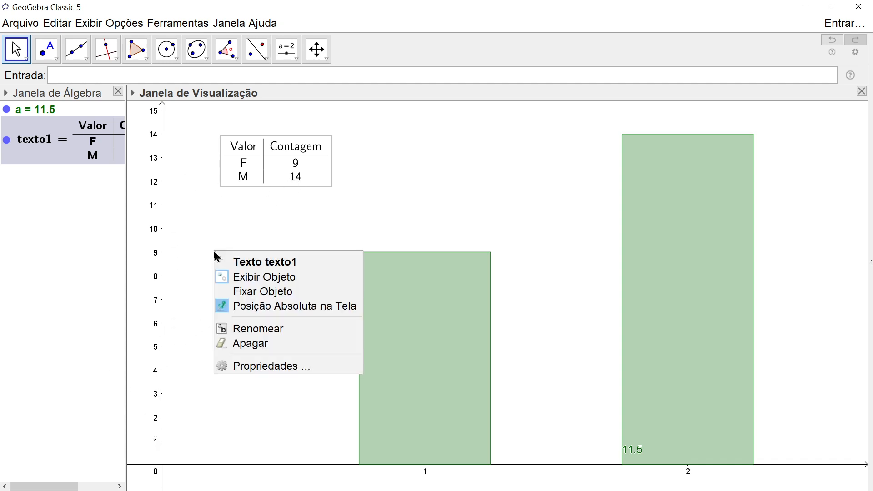
{"action": "left_click", "coordinate": [209, 218]}
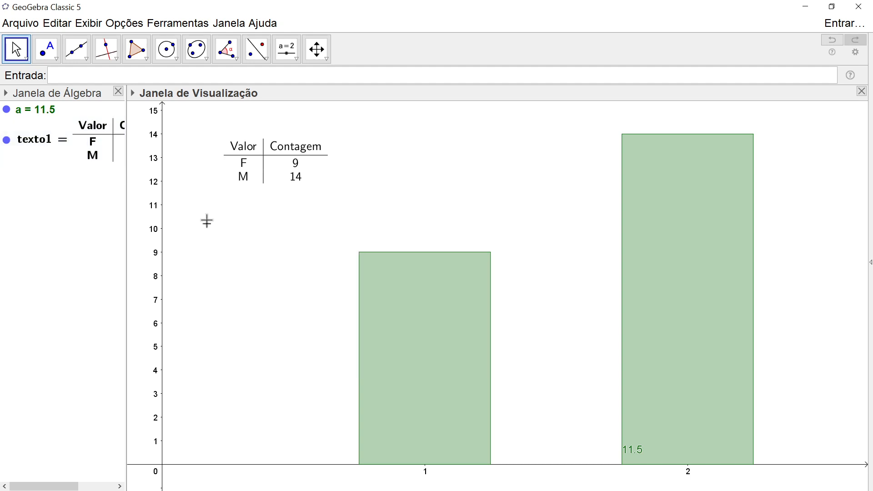
- Show the grid in the Graphics view and hide the x-axis numbers in its preferences
{"action": "right_click", "coordinate": [210, 244]}
{"action": "left_click", "coordinate": [244, 293]}
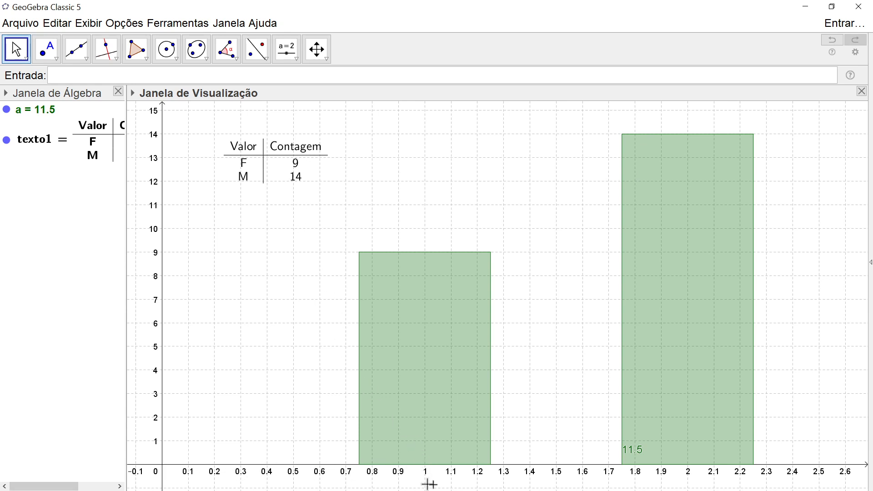
{"action": "right_click", "coordinate": [455, 174]}
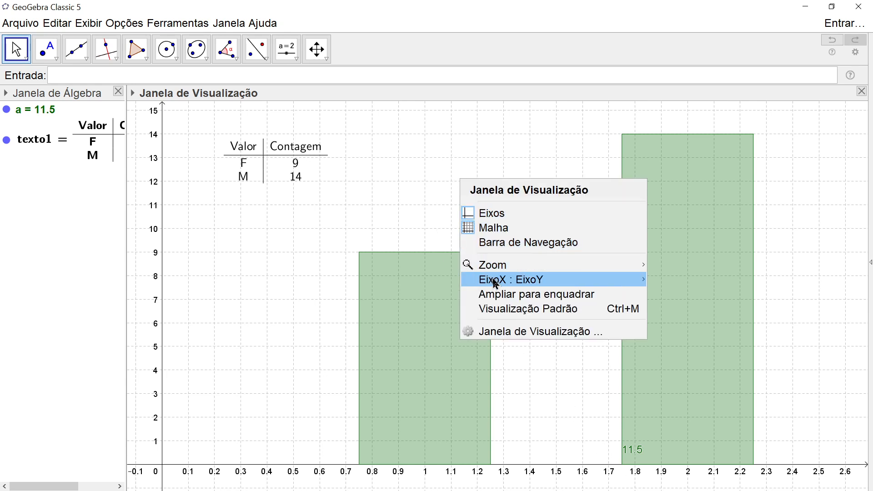
{"action": "left_click", "coordinate": [499, 337]}
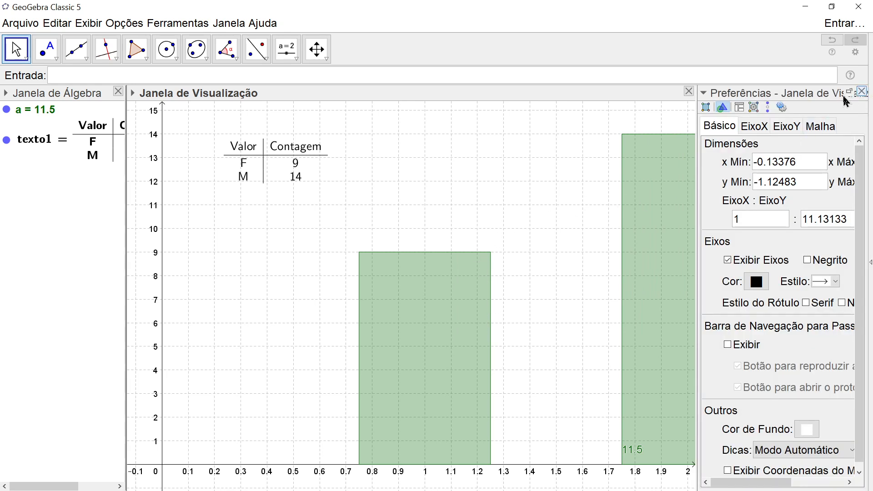
{"action": "left_click", "coordinate": [849, 94]}
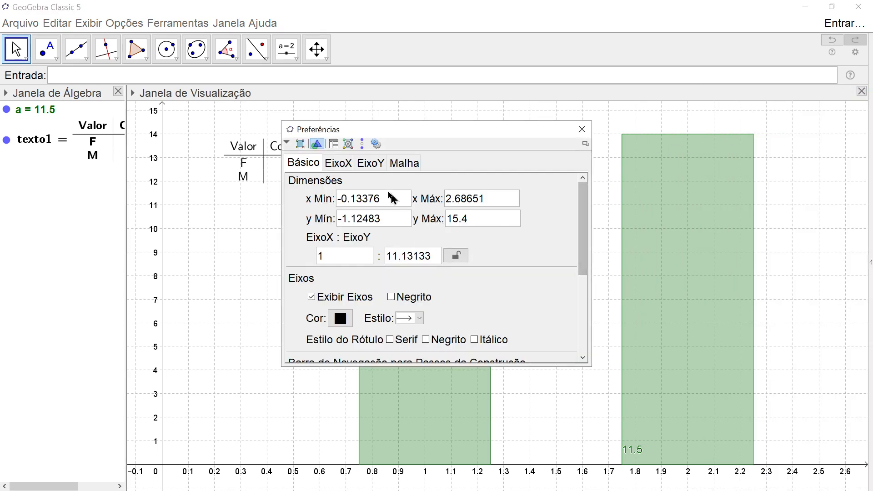
{"action": "left_click", "coordinate": [340, 165]}
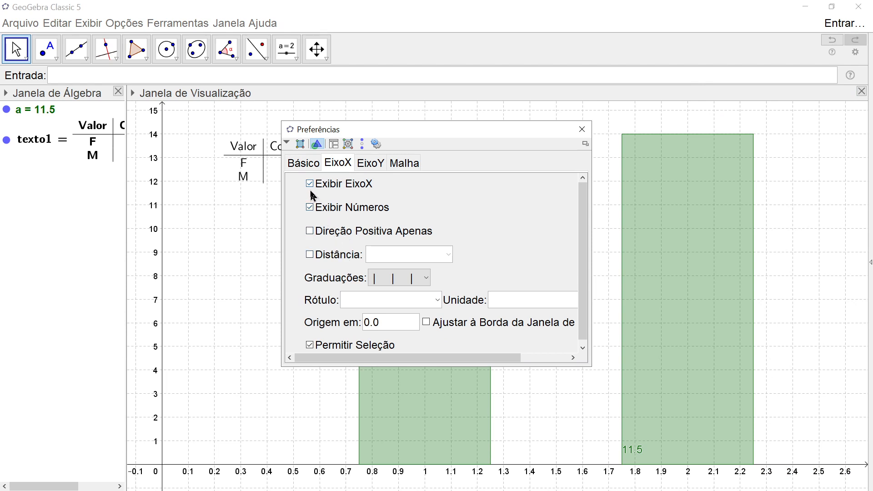
{"action": "left_click", "coordinate": [311, 208]}
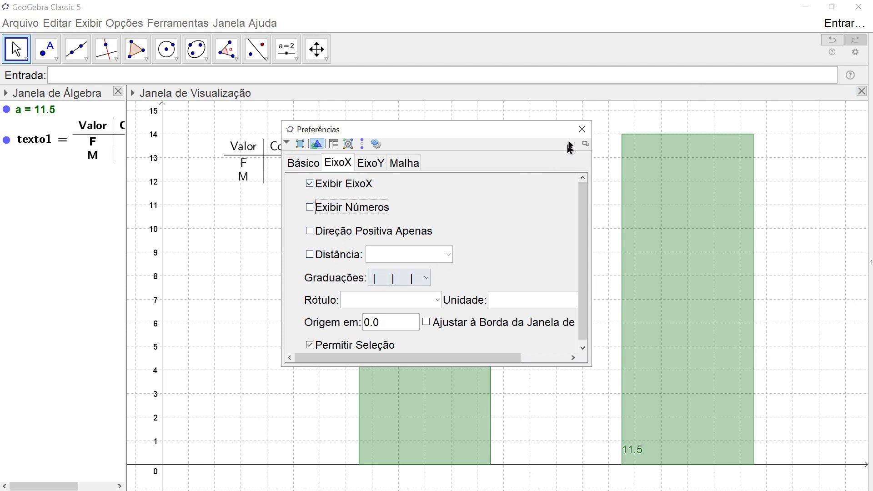
{"action": "left_click", "coordinate": [582, 130]}
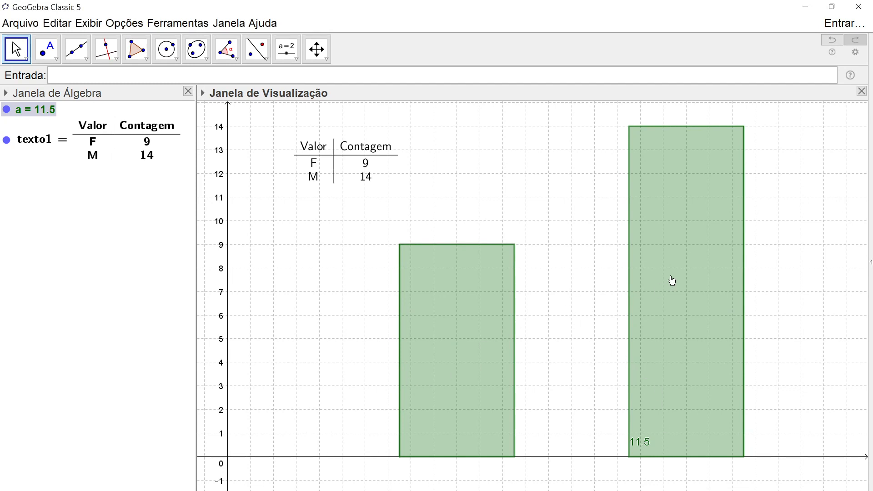
- Hide the label of the number a shown on the bar chart
{"action": "mouse_move", "coordinate": [673, 280]}
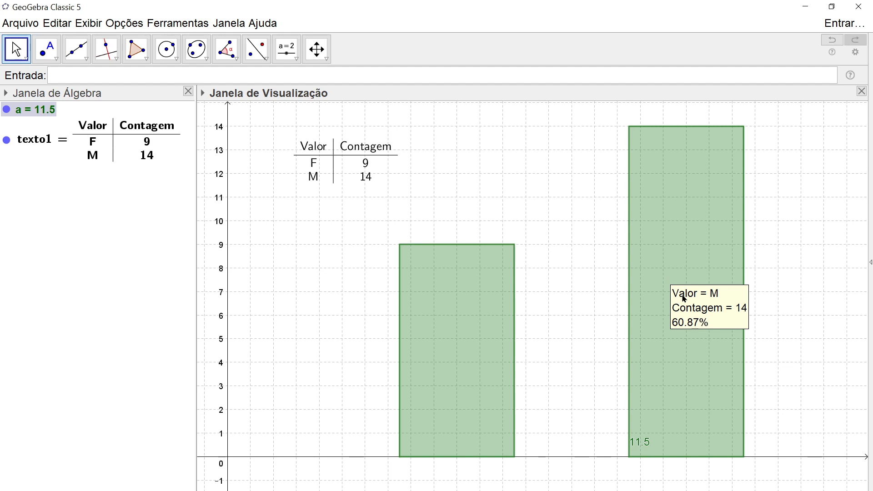
{"action": "mouse_move", "coordinate": [465, 349]}
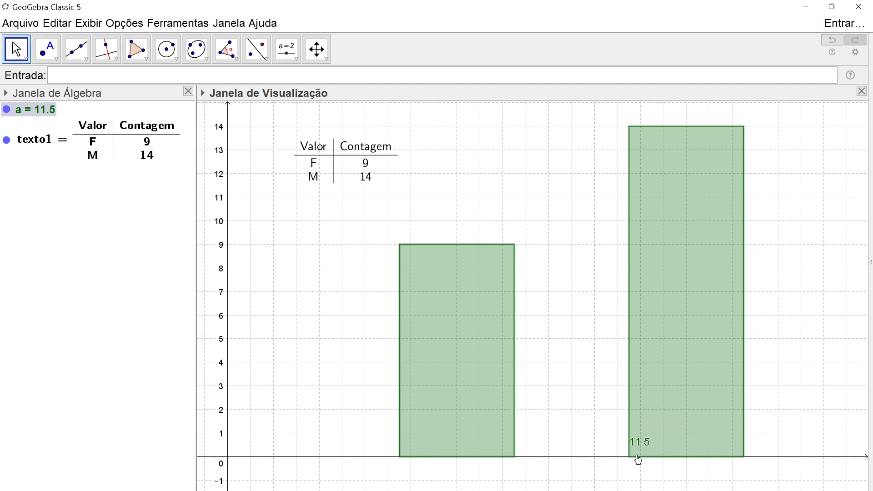
{"action": "right_click", "coordinate": [31, 115]}
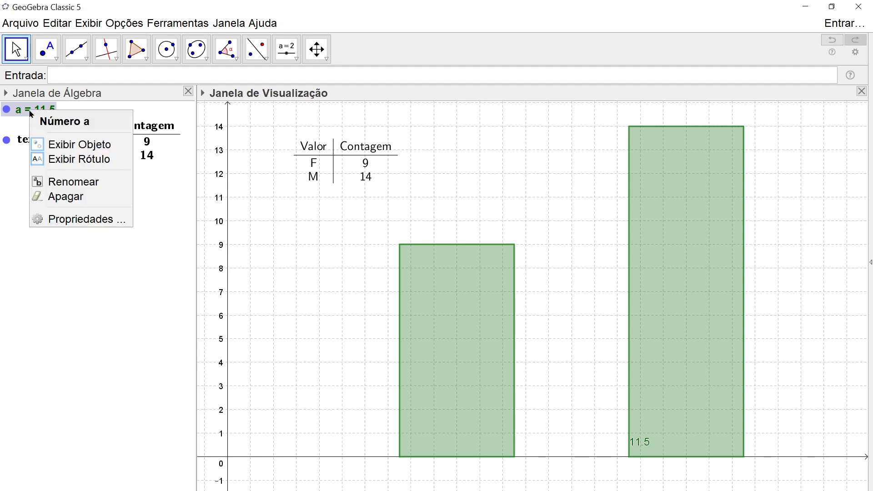
{"action": "left_click", "coordinate": [67, 160]}
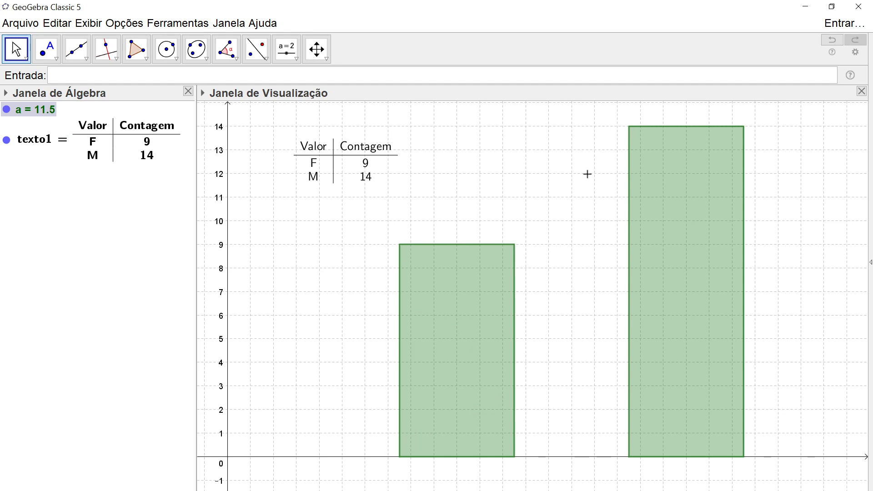
- Insert the text "Feminino" with the Text tool and place it below the first bar
{"action": "mouse_move", "coordinate": [471, 434]}
{"action": "left_click", "coordinate": [294, 58]}
{"action": "left_click", "coordinate": [305, 103]}
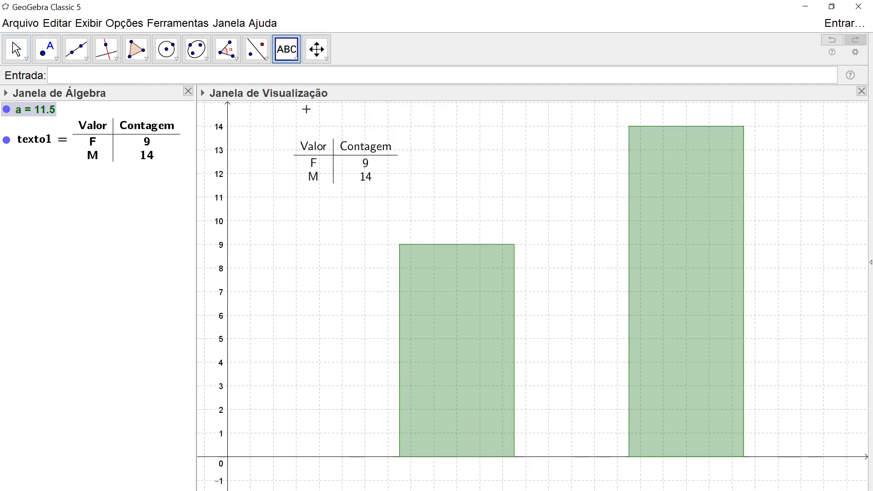
{"action": "left_click", "coordinate": [470, 482]}
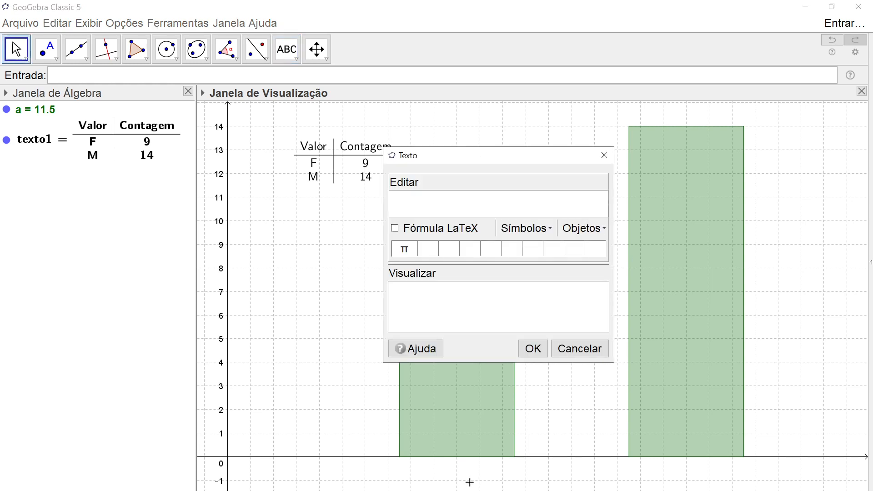
{"action": "type", "text": "Femini"}
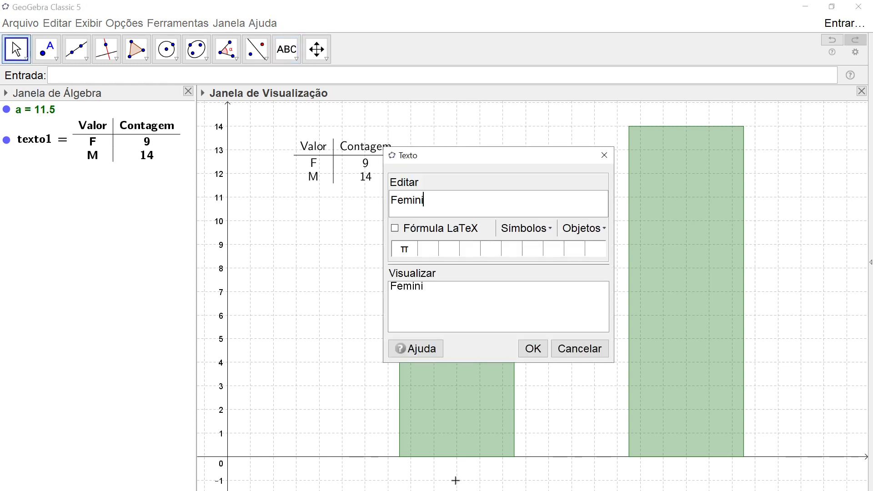
{"action": "type", "text": "no"}
{"action": "key", "text": "Return"}
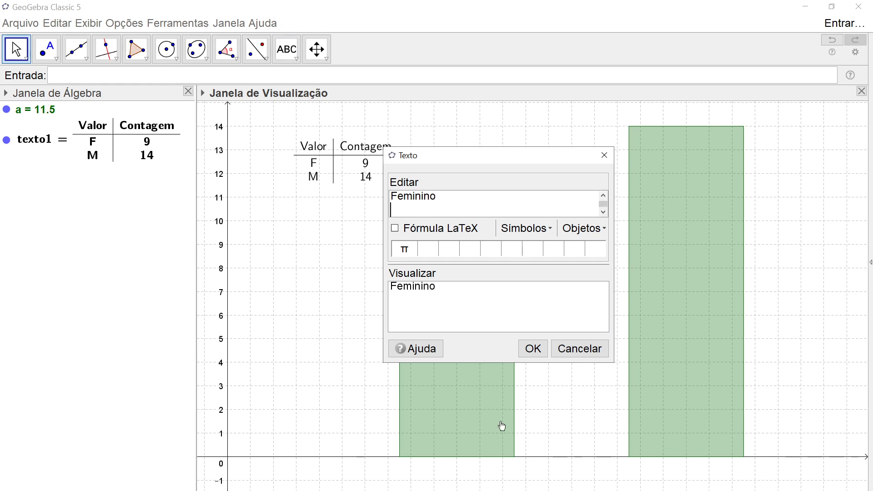
{"action": "left_click", "coordinate": [531, 349]}
{"action": "left_click_drag", "start_coordinate": [478, 471], "coordinate": [464, 475]}
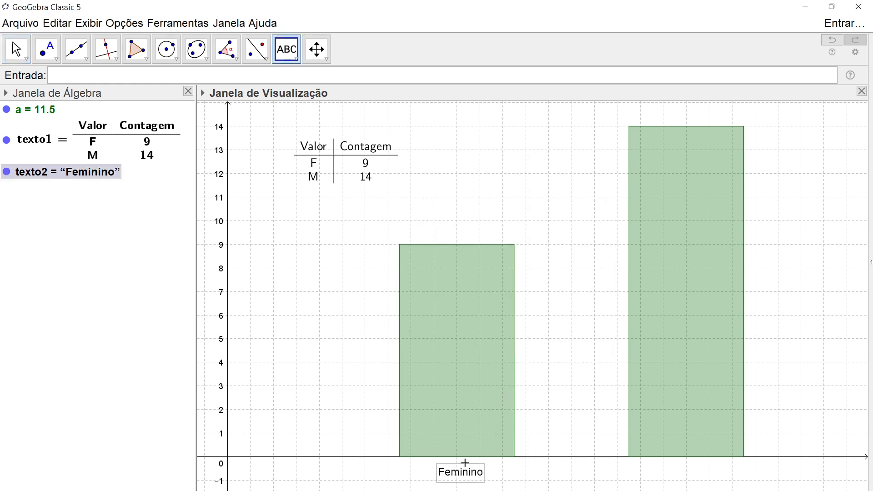
- Insert the text "Masculino" below the second bar and align both category labels at the same height
{"action": "left_click", "coordinate": [678, 474]}
{"action": "type", "text": "Ma"}
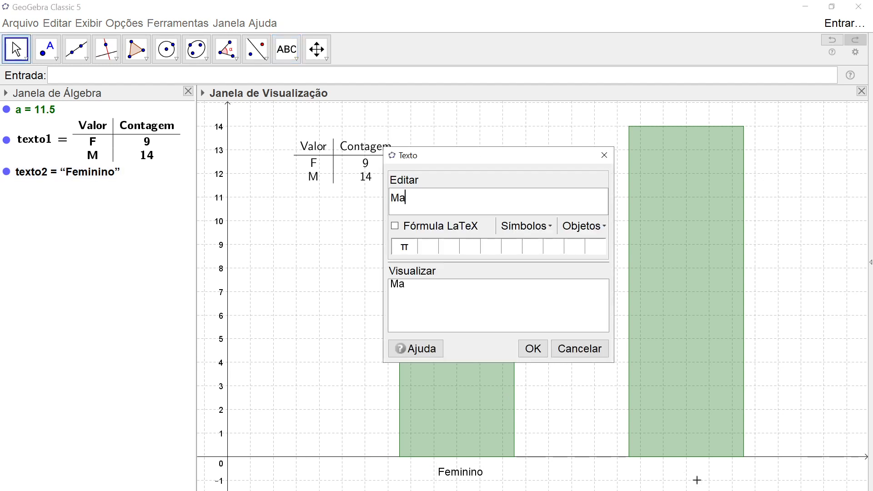
{"action": "type", "text": "sculino"}
{"action": "left_click", "coordinate": [534, 349]}
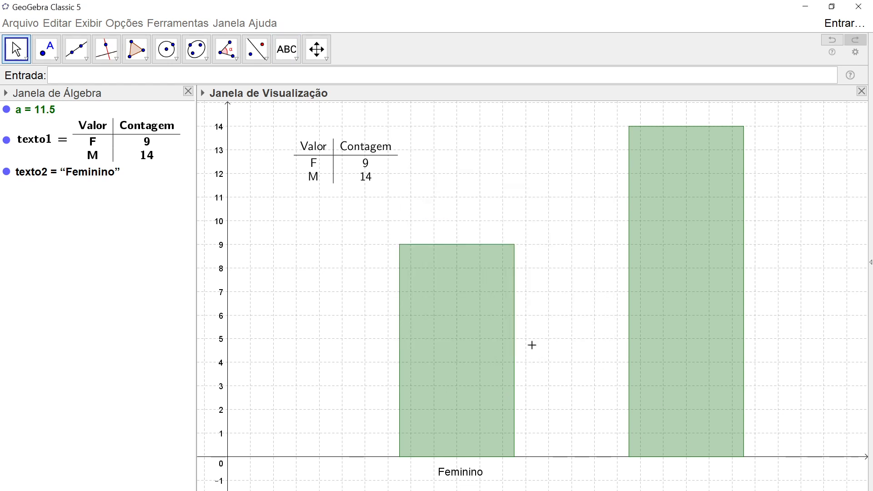
{"action": "left_click_drag", "start_coordinate": [698, 477], "coordinate": [685, 476]}
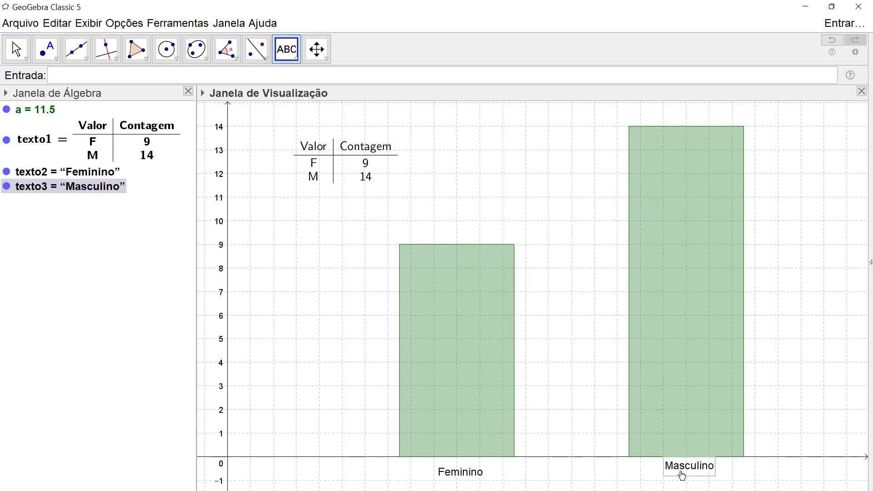
{"action": "left_click_drag", "start_coordinate": [469, 473], "coordinate": [460, 467]}
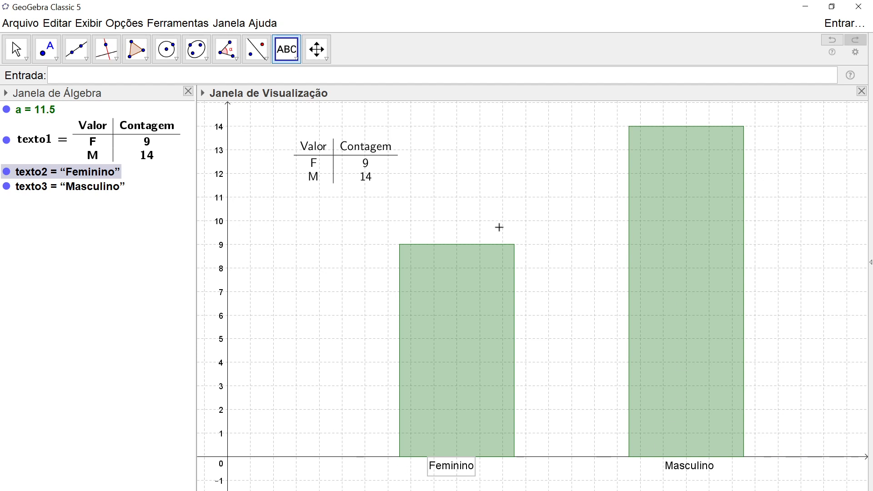
- Open a new GeoGebra window, close the chart file without saving, and maximize the new empty window
{"action": "left_click", "coordinate": [230, 25]}
{"action": "left_click", "coordinate": [261, 44]}
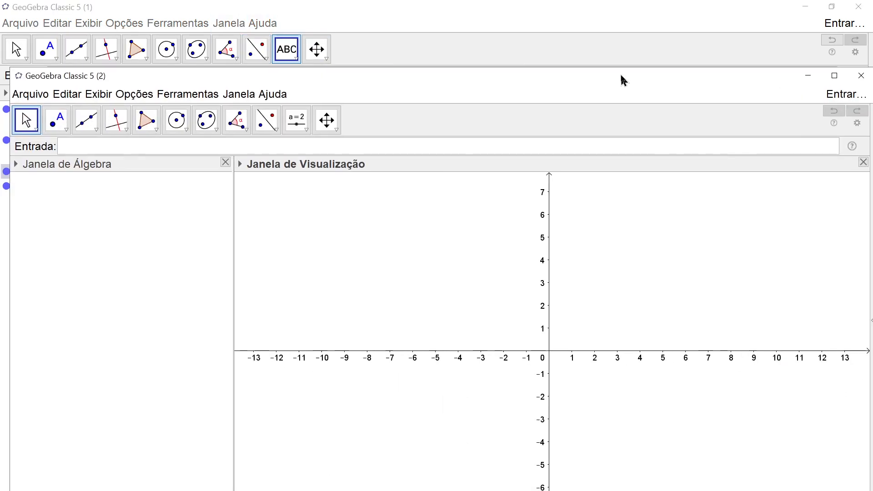
{"action": "left_click", "coordinate": [859, 7]}
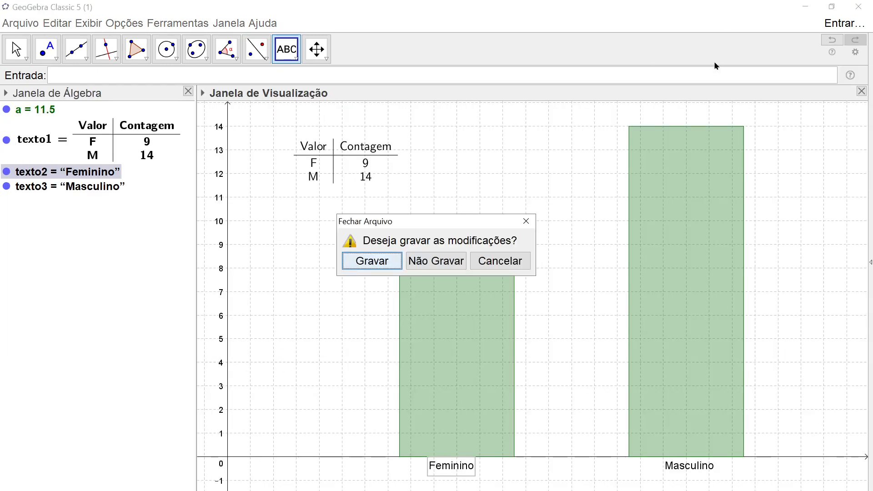
{"action": "left_click", "coordinate": [446, 266]}
{"action": "double_click", "coordinate": [486, 81]}
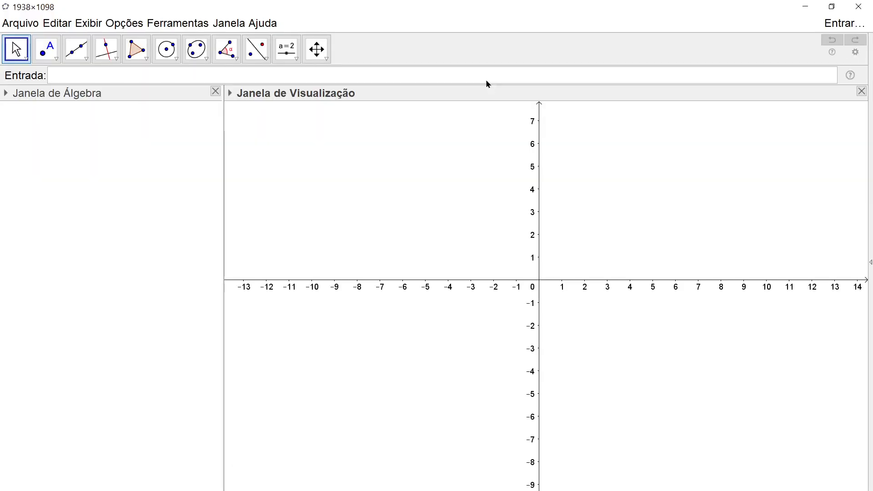
- Switch to the PDF and jump through the comments list to Atividade 2.3 and its Tabela 2.4
{"action": "key", "text": "alt+Tab"}
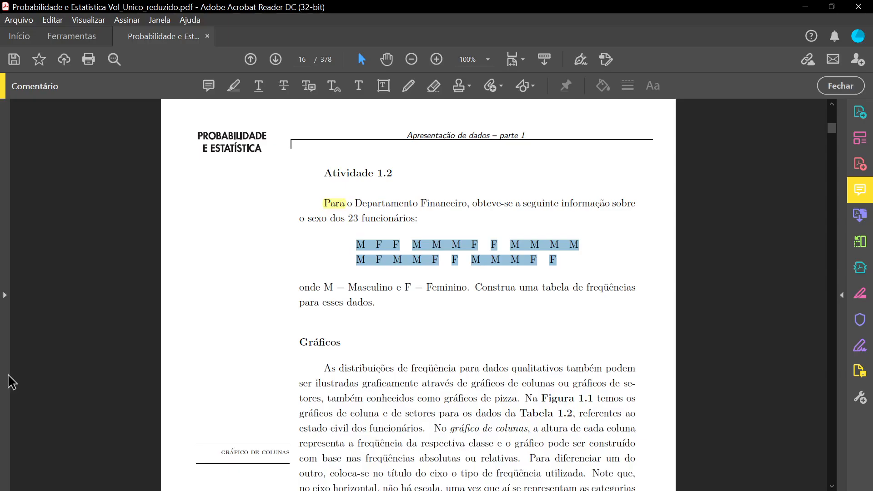
{"action": "left_click", "coordinate": [860, 191]}
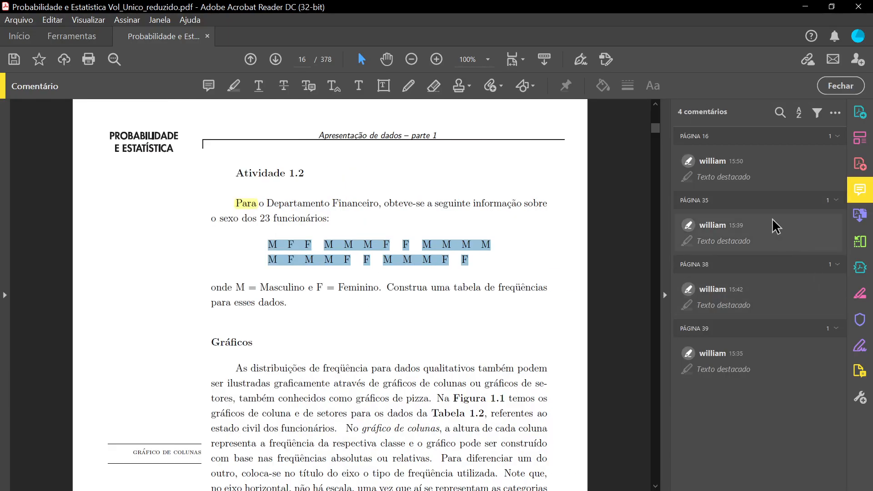
{"action": "left_click", "coordinate": [770, 230]}
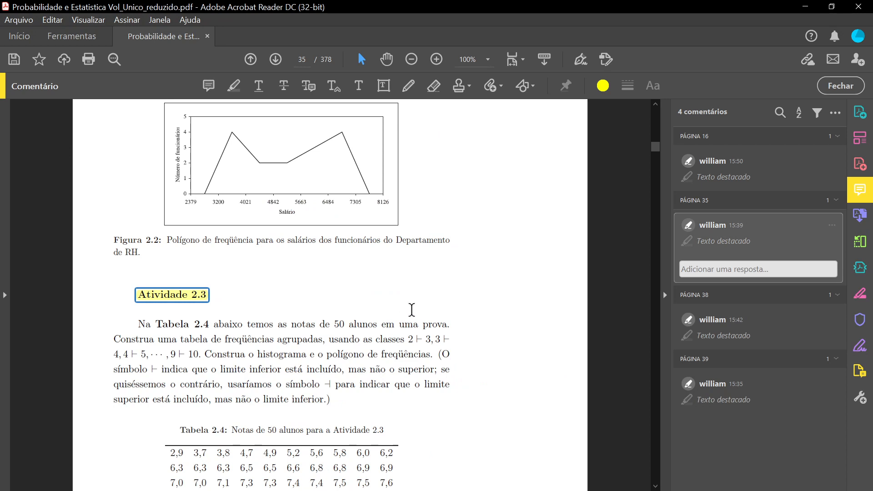
{"action": "scroll", "coordinate": [412, 310], "scroll_direction": "down", "scroll_amount": 3}
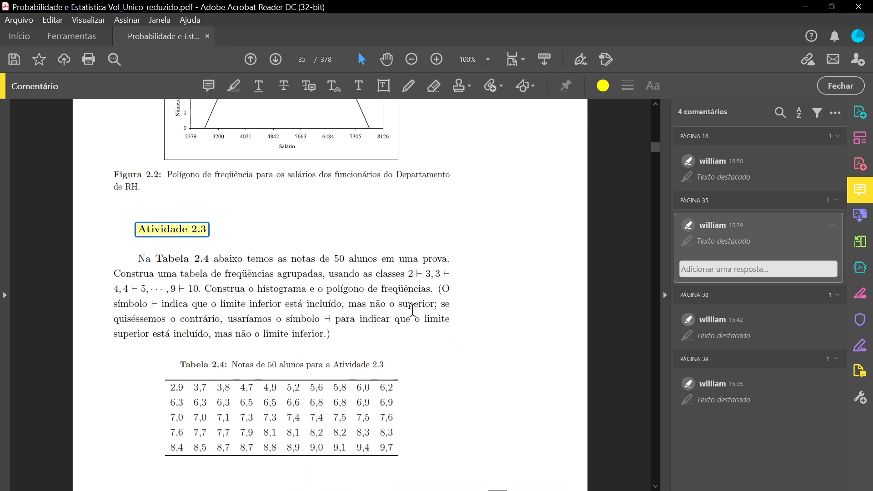
{"action": "scroll", "coordinate": [413, 319], "scroll_direction": "down", "scroll_amount": 10}
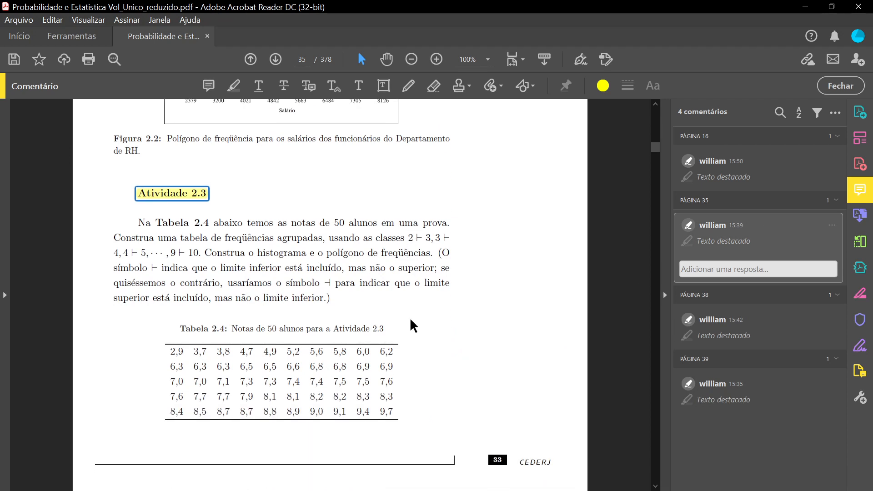
{"action": "scroll", "coordinate": [412, 326], "scroll_direction": "up", "scroll_amount": 10}
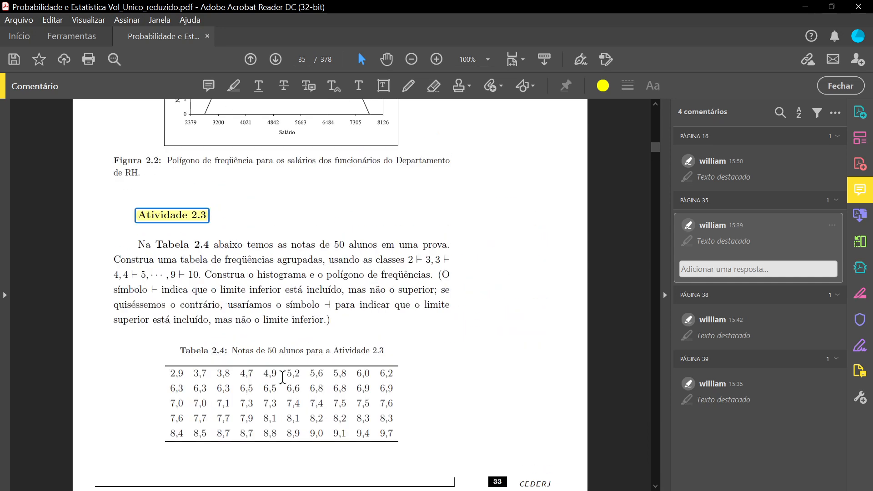
- Select all the grade values of Tabela 2.4 in the PDF
{"action": "mouse_move", "coordinate": [170, 370]}
{"action": "left_mouse_down"}
{"action": "mouse_move", "coordinate": [350, 434]}
{"action": "mouse_move", "coordinate": [411, 438]}
{"action": "left_mouse_up"}
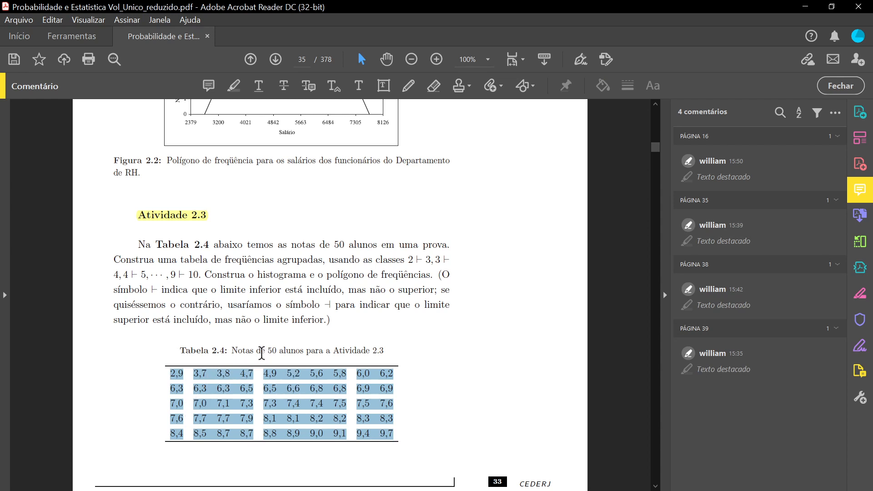
{"action": "left_click_drag", "start_coordinate": [268, 351], "coordinate": [278, 351]}
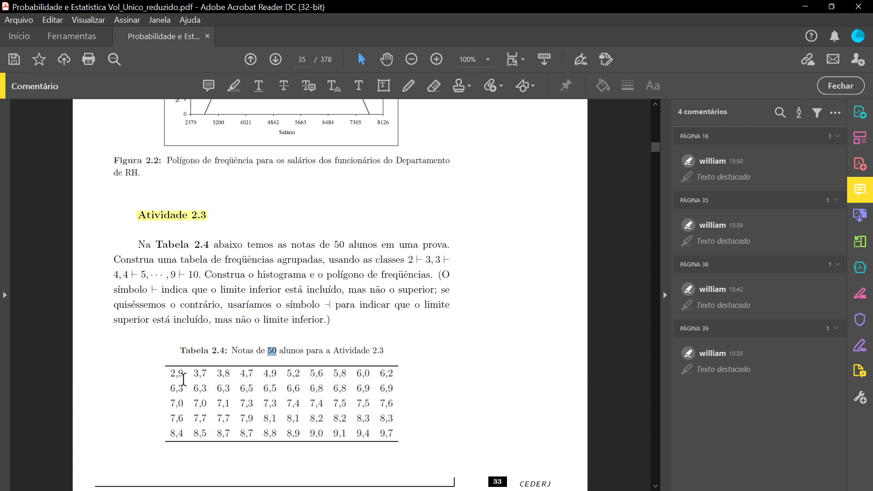
{"action": "left_click_drag", "start_coordinate": [169, 373], "coordinate": [419, 424]}
{"action": "key", "text": "ctrl+c"}
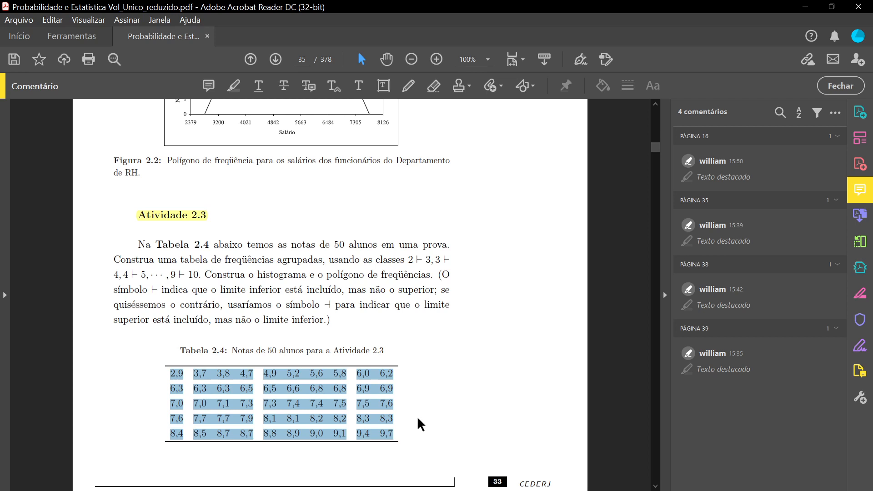
- Switch to the Word document, delete the old sex-data table and paste the Tabela 2.4 grades
{"action": "key", "text": "alt+Tab"}
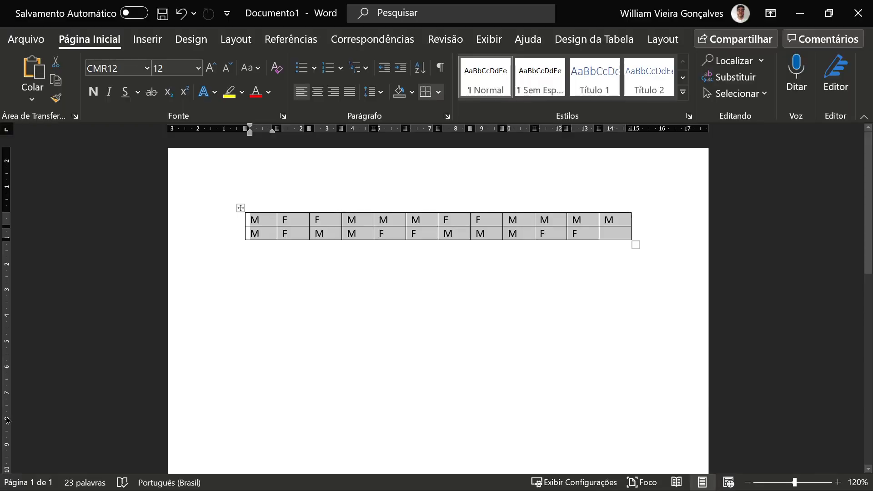
{"action": "right_click", "coordinate": [240, 207]}
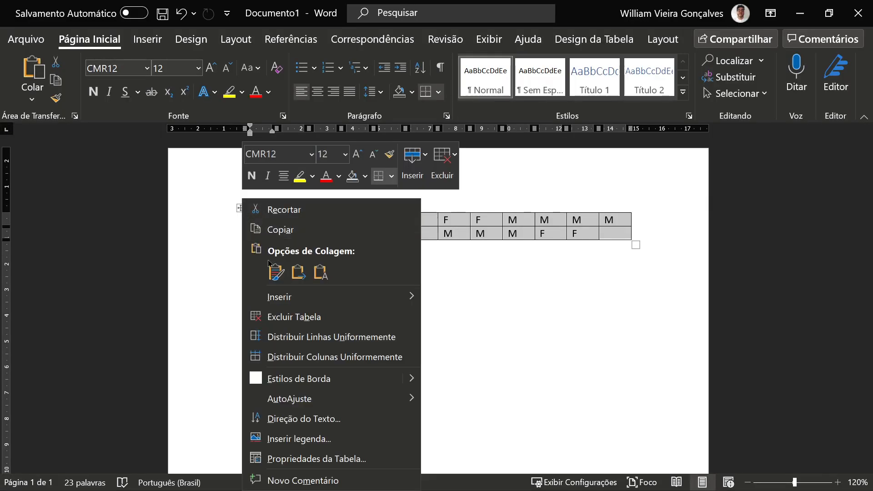
{"action": "left_click", "coordinate": [294, 319]}
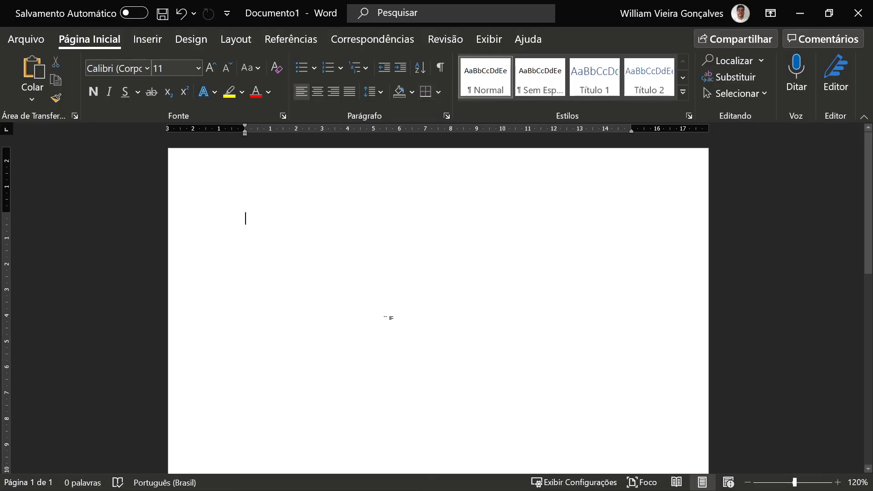
{"action": "key", "text": "ctrl+v"}
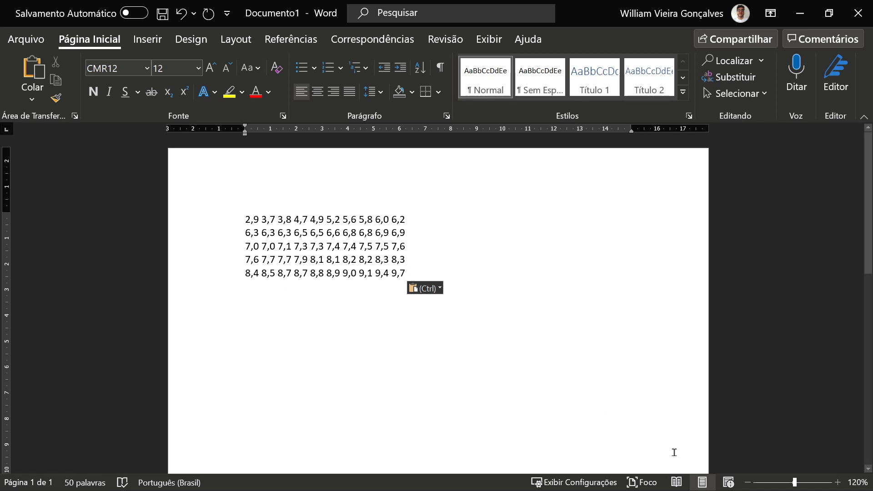
- Replace every decimal comma in the pasted grades with a period
{"action": "left_click", "coordinate": [839, 486]}
{"action": "left_click", "coordinate": [839, 486]}
{"action": "left_click", "coordinate": [840, 486]}
{"action": "left_click", "coordinate": [839, 486]}
{"action": "left_click", "coordinate": [839, 486]}
{"action": "left_click", "coordinate": [840, 486]}
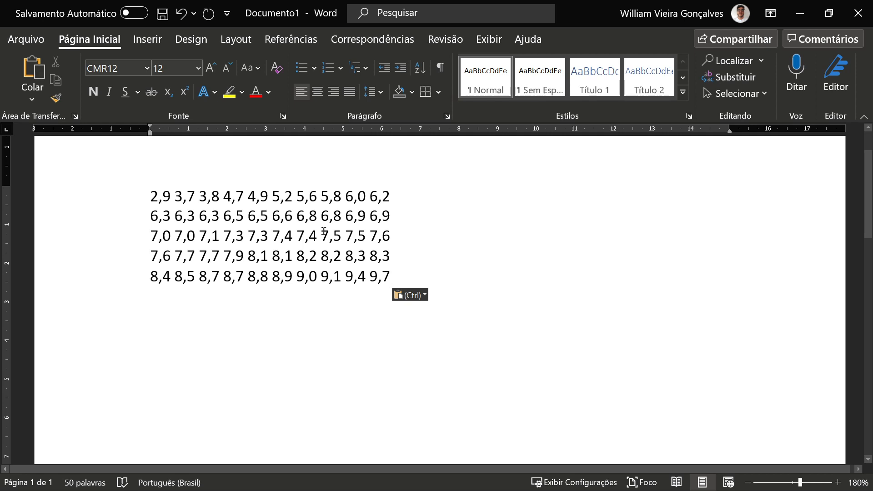
{"action": "left_click_drag", "start_coordinate": [151, 197], "coordinate": [156, 197]}
{"action": "left_click", "coordinate": [157, 197]}
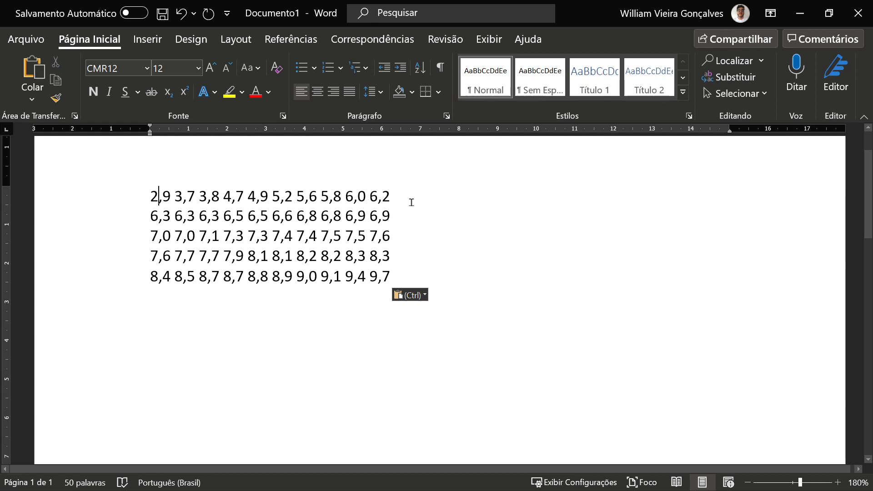
{"action": "left_click", "coordinate": [740, 82]}
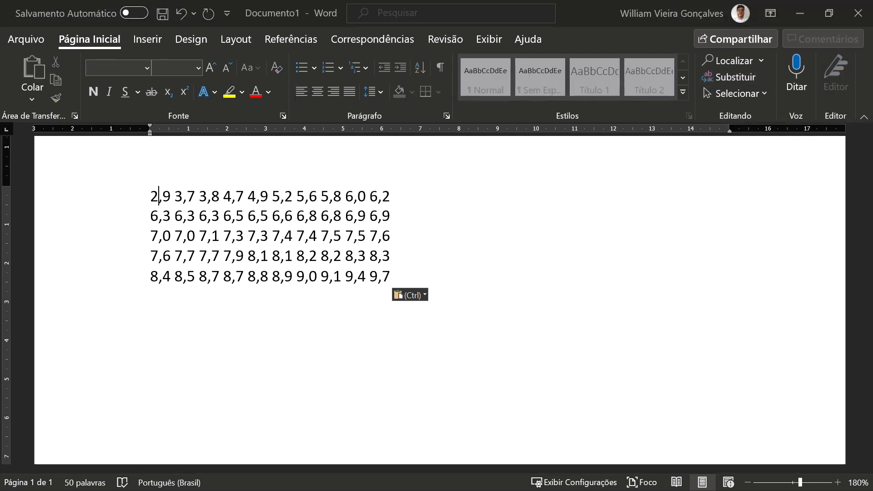
{"action": "left_click_drag", "start_coordinate": [409, 162], "coordinate": [448, 162]}
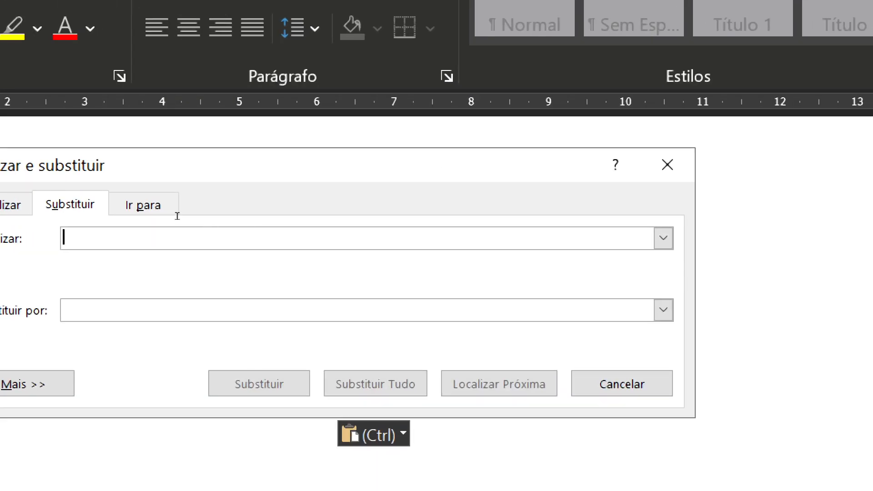
{"action": "left_click_drag", "start_coordinate": [280, 165], "coordinate": [418, 148]}
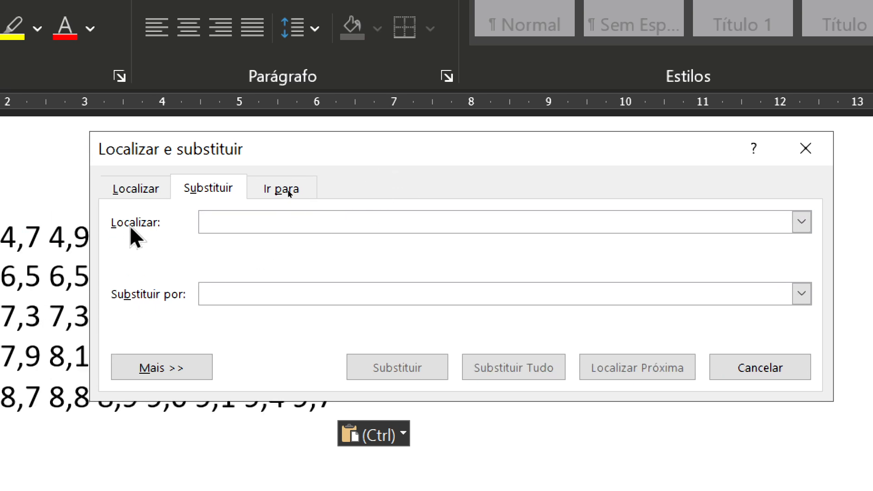
{"action": "type", "text": ","}
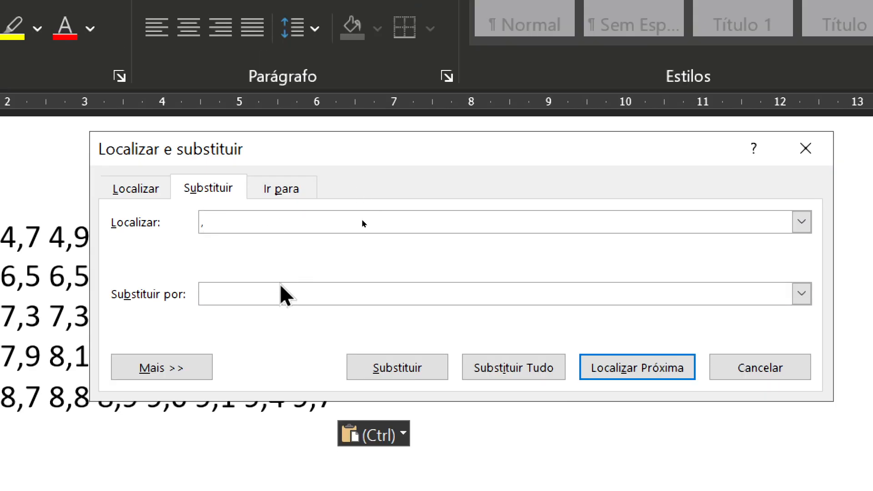
{"action": "left_click", "coordinate": [248, 297]}
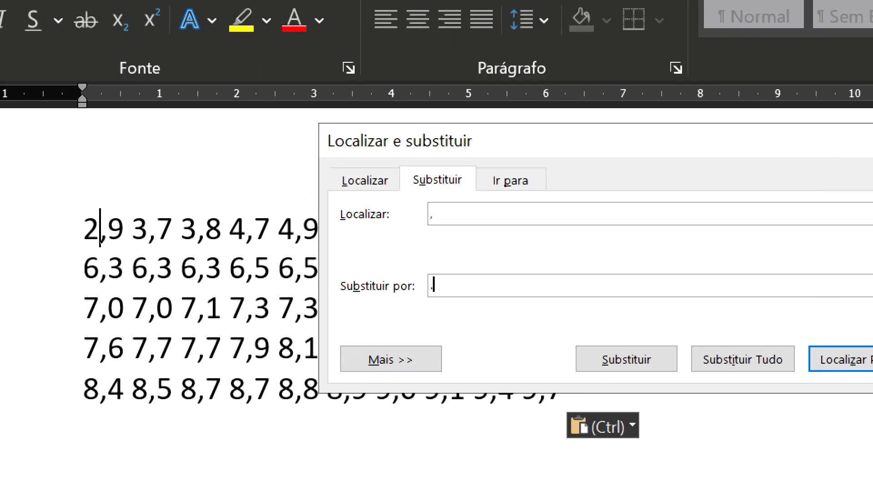
{"action": "type", "text": "."}
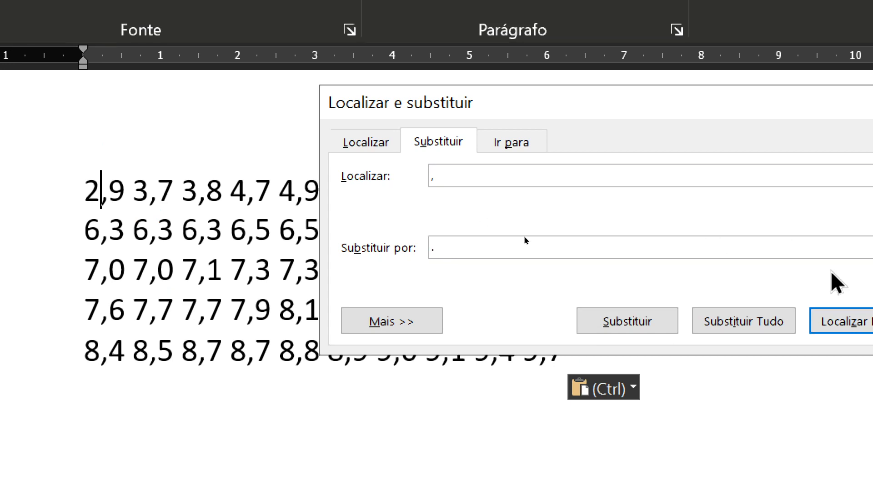
{"action": "left_click", "coordinate": [728, 322]}
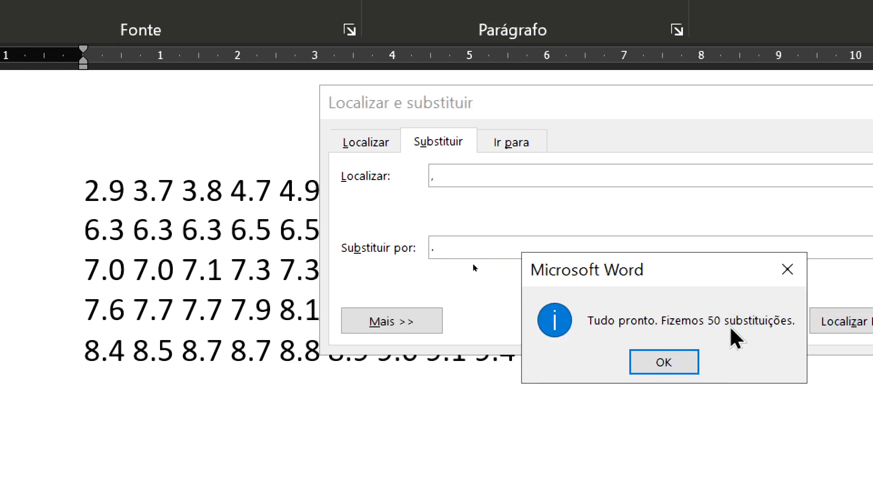
{"action": "left_click", "coordinate": [665, 364]}
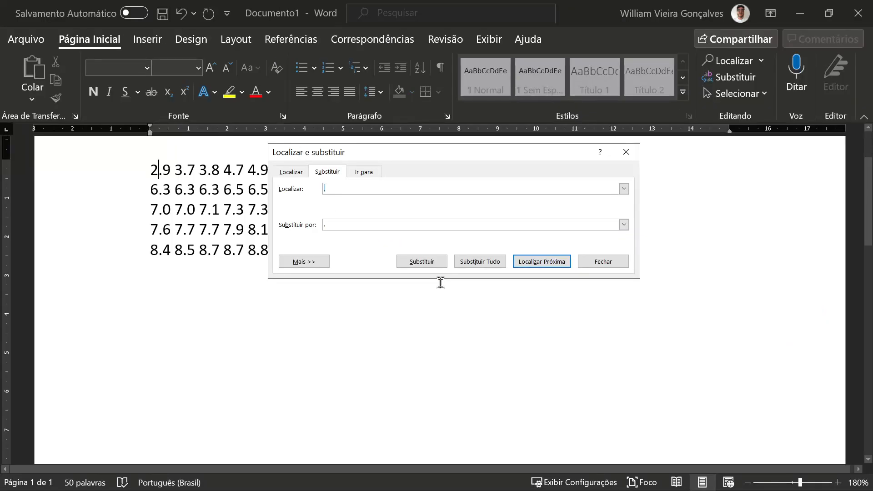
{"action": "left_click", "coordinate": [302, 341]}
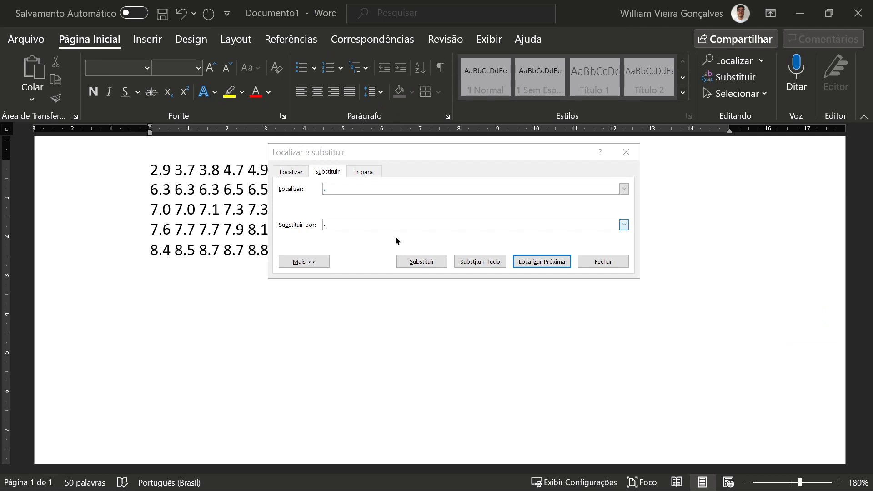
{"action": "left_click", "coordinate": [609, 262]}
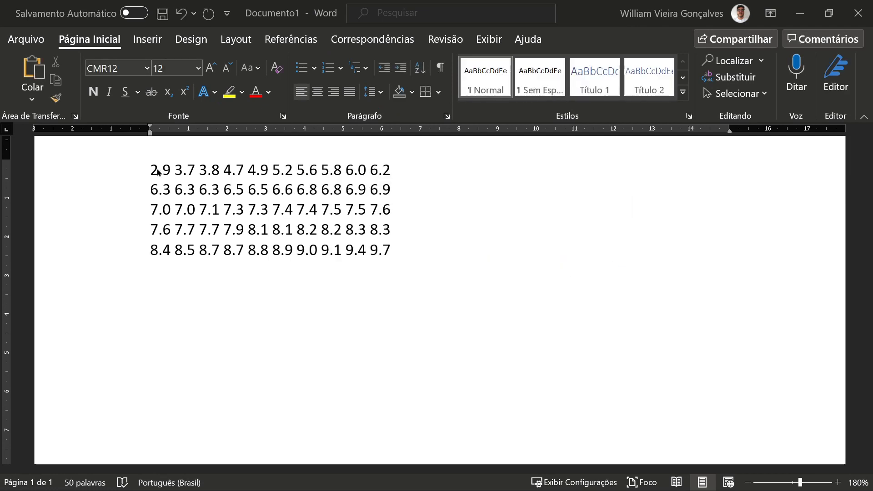
- Convert the selected grades text into a table with 10 columns
{"action": "left_click_drag", "start_coordinate": [152, 169], "coordinate": [391, 266]}
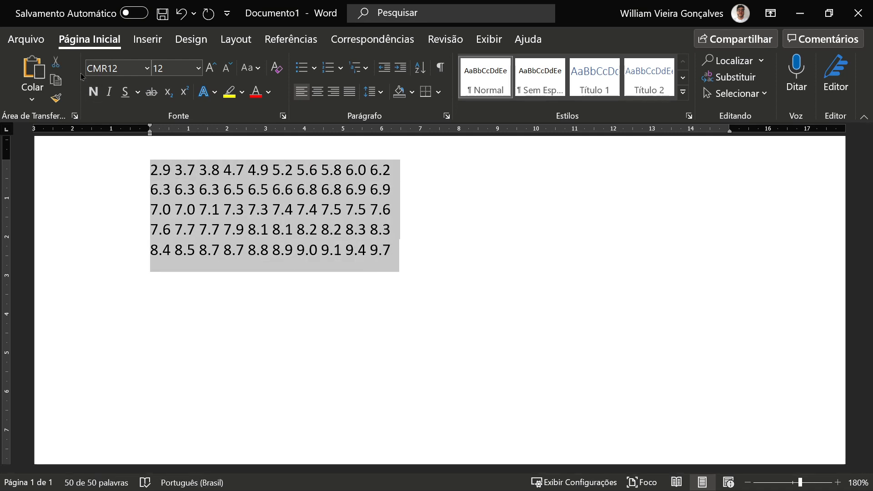
{"action": "left_click", "coordinate": [149, 45]}
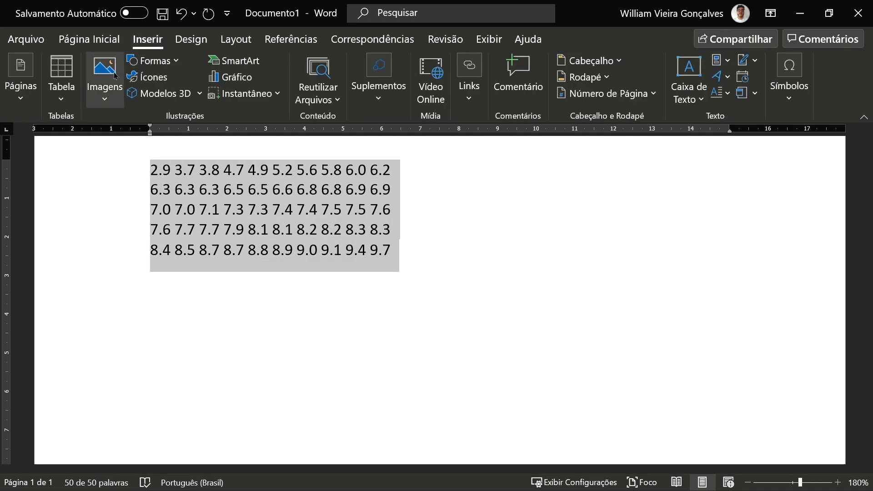
{"action": "left_click", "coordinate": [61, 77]}
{"action": "left_click", "coordinate": [96, 297]}
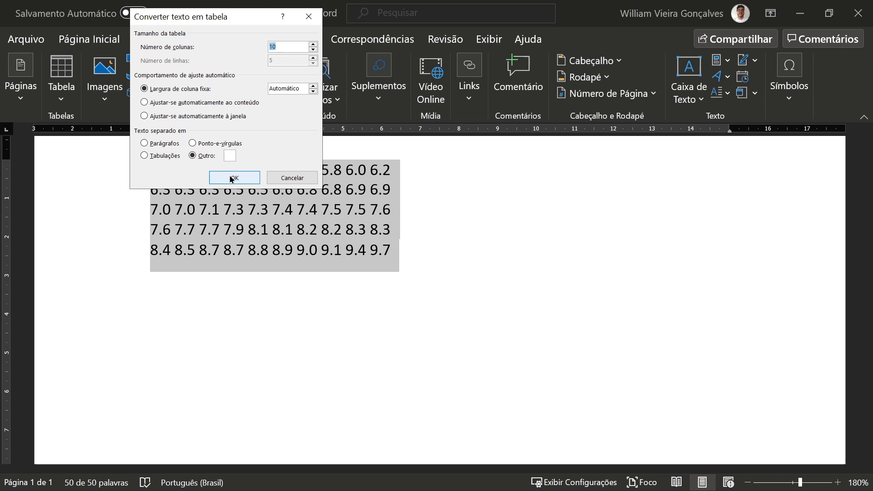
{"action": "left_click", "coordinate": [233, 176]}
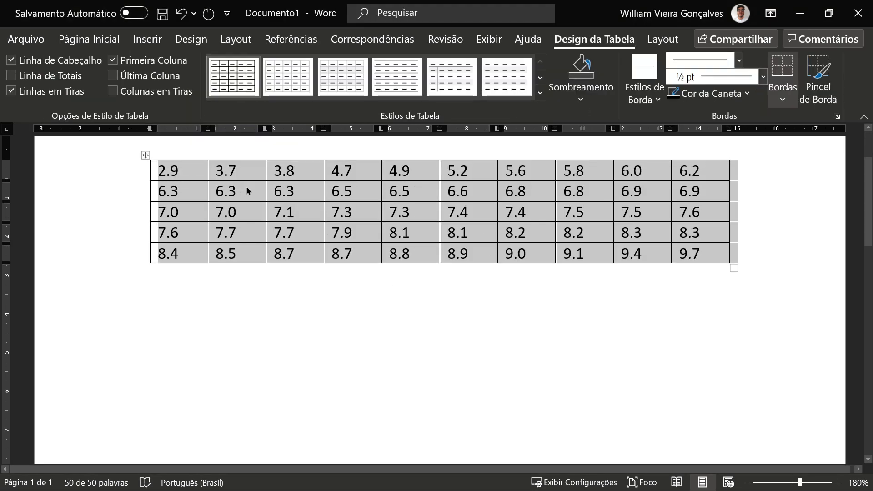
- Copy all the grade cells of the table and switch to GeoGebra to show the Spreadsheet view
{"action": "left_click", "coordinate": [175, 170]}
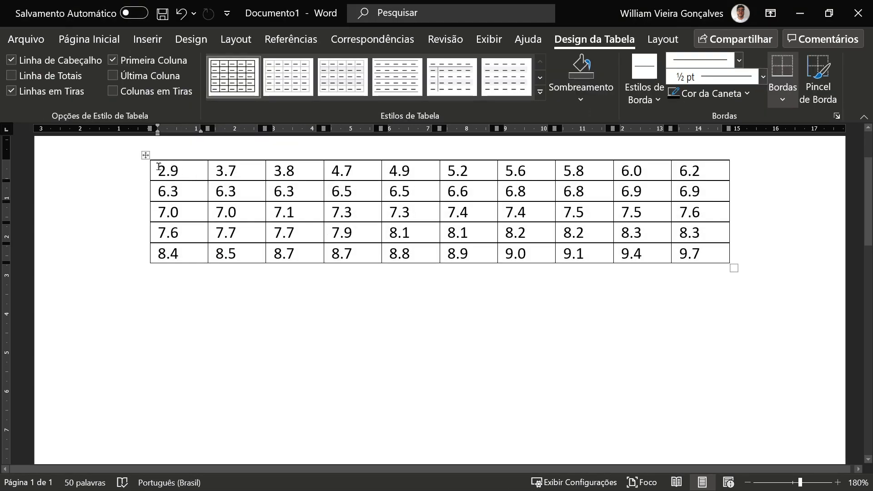
{"action": "left_click_drag", "start_coordinate": [158, 167], "coordinate": [697, 247]}
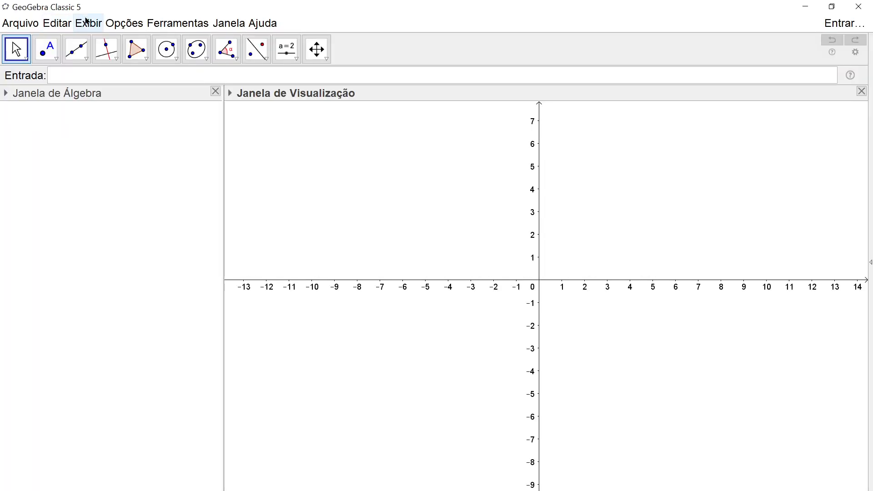
{"action": "left_click", "coordinate": [89, 25]}
{"action": "left_click", "coordinate": [131, 56]}
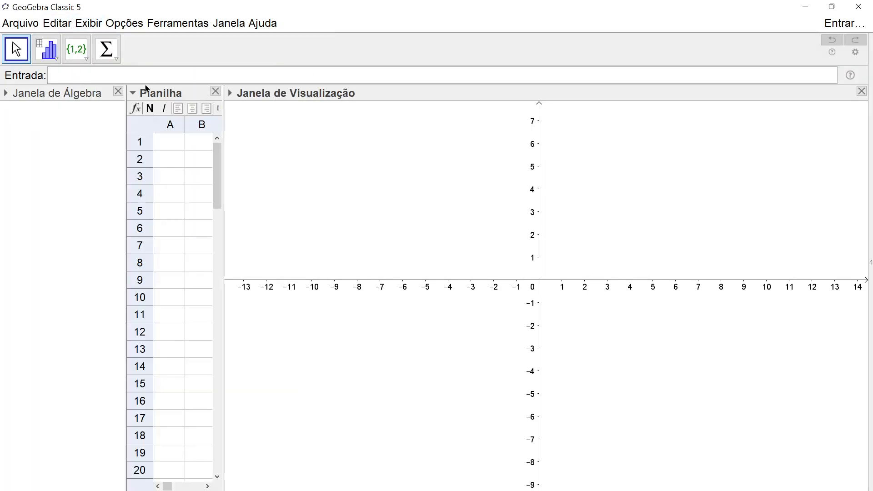
- Widen the spreadsheet and paste the grades starting at cell A1
{"action": "left_click_drag", "start_coordinate": [223, 123], "coordinate": [673, 157]}
{"action": "left_click", "coordinate": [175, 146]}
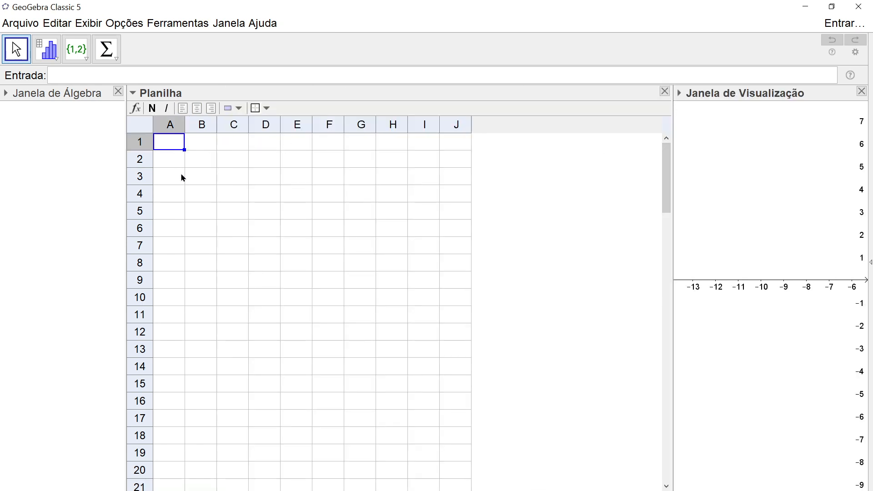
{"action": "type", "text": "2.9\t3.7\t3.8\t4.7\t4.9\t5.2\t5.6\t5.8\t6\t6.2 6.3\t6.3\t6.3\t6.5\t6.5\t6.6\t6.8\t6.8\t6.9\t6.9 7\t7\t7.1\t7.3\t7.3\t7.4\t7.4\t7.5\t7.5\t7.6 7.6\t7.7\t7.7\t7.9\t8.1\t8.1\t8.2\t8.2\t8.3\t8.3 8.4\t8.5\t8.7\t8.7\t8.8\t8.9\t9\t9.1\t9.4\t9.7"}
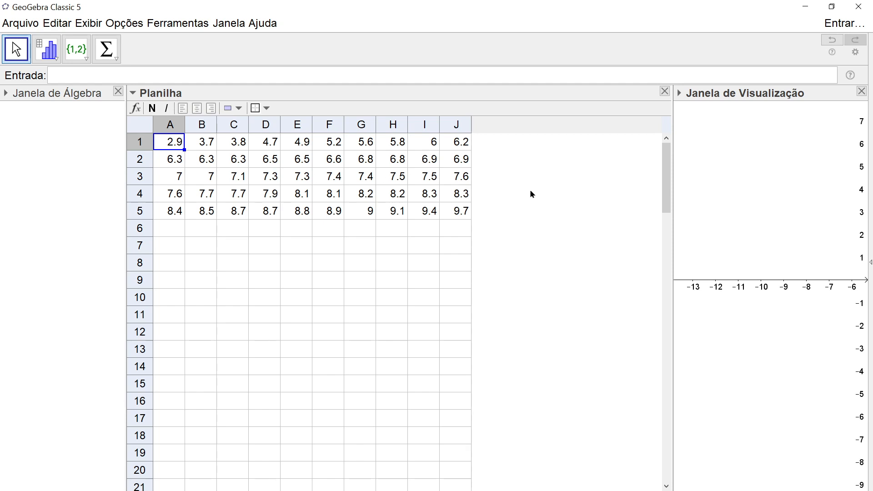
- Run One Variable Analysis on the grades in A1:J5 as raw numeric data
{"action": "left_click_drag", "start_coordinate": [671, 253], "coordinate": [686, 255]}
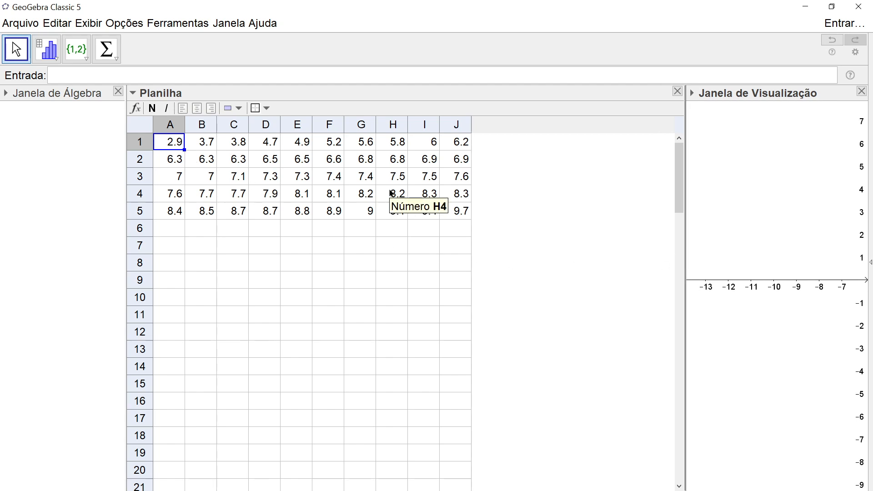
{"action": "left_click_drag", "start_coordinate": [178, 146], "coordinate": [453, 220]}
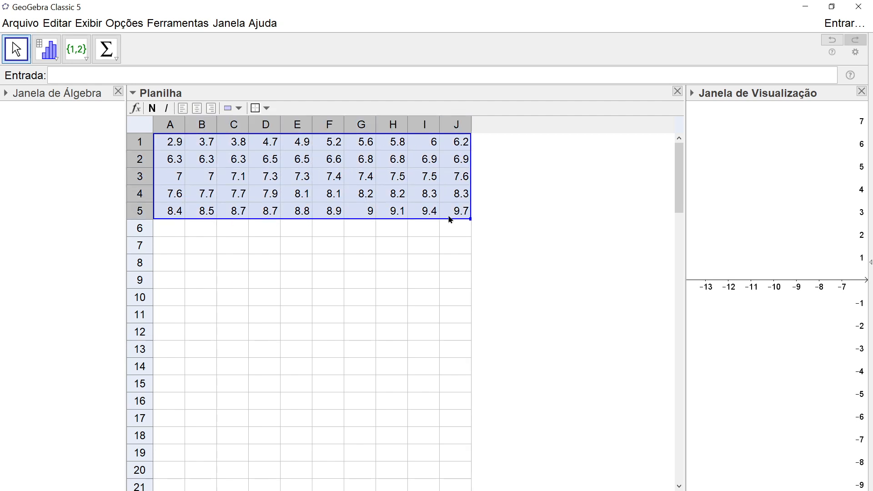
{"action": "left_click", "coordinate": [47, 50]}
{"action": "left_click", "coordinate": [50, 76]}
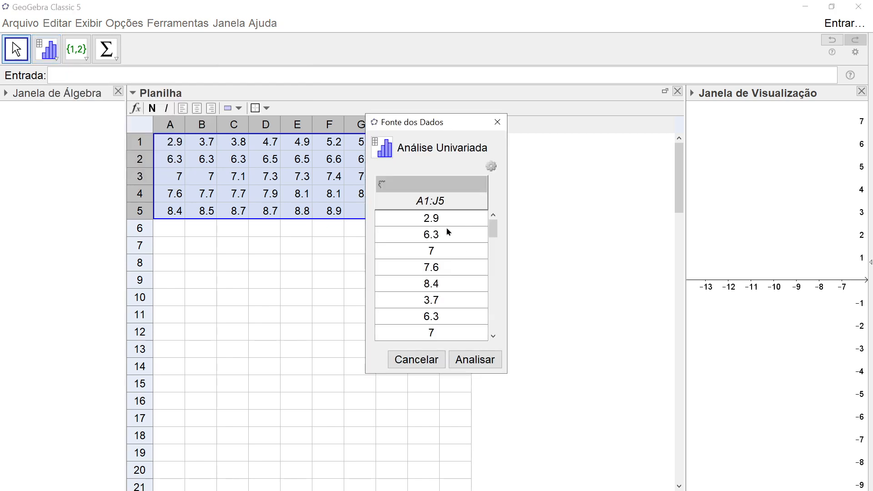
{"action": "left_click", "coordinate": [492, 167]}
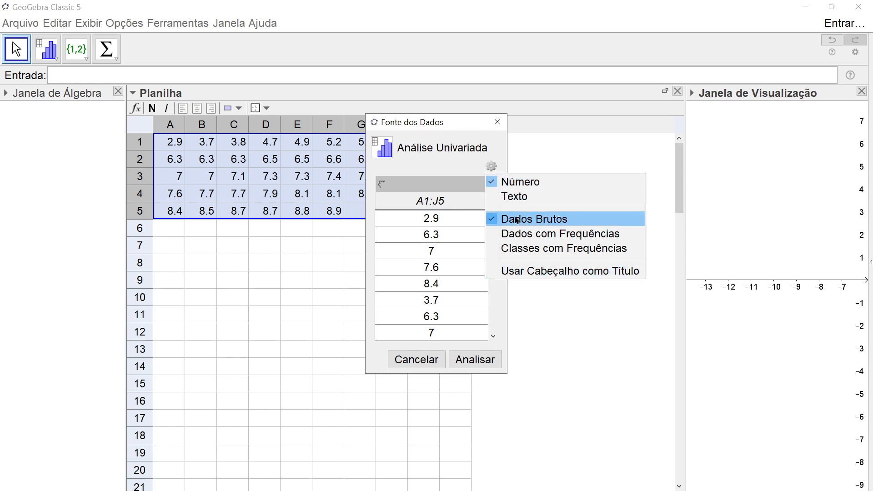
{"action": "left_click", "coordinate": [458, 360]}
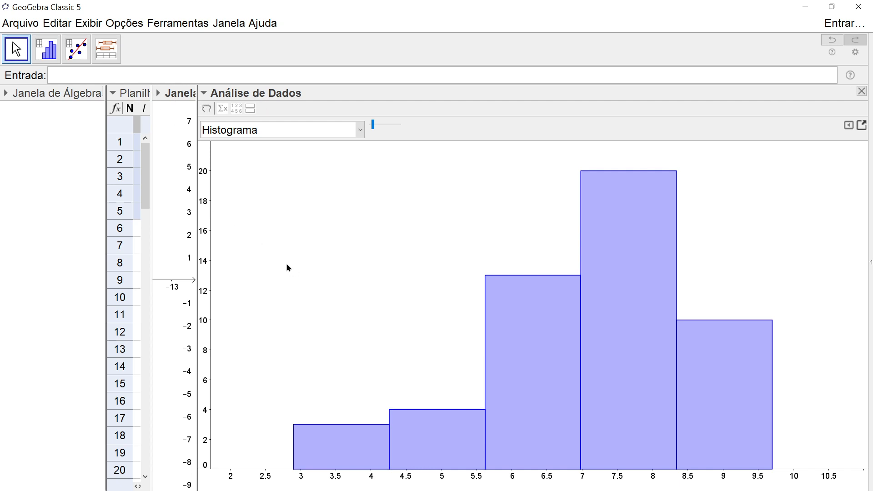
- Preview the bar chart, box plot and dot plot of the grades, returning to the histogram
{"action": "left_click", "coordinate": [361, 132]}
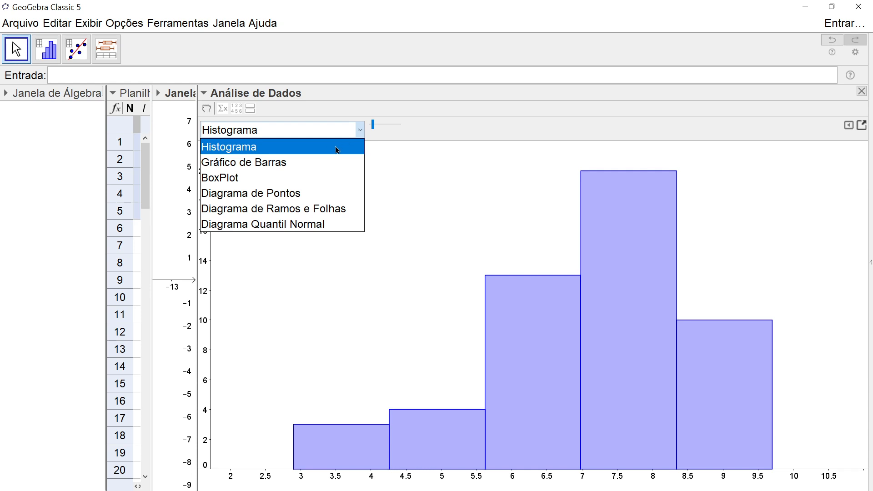
{"action": "left_click", "coordinate": [314, 163]}
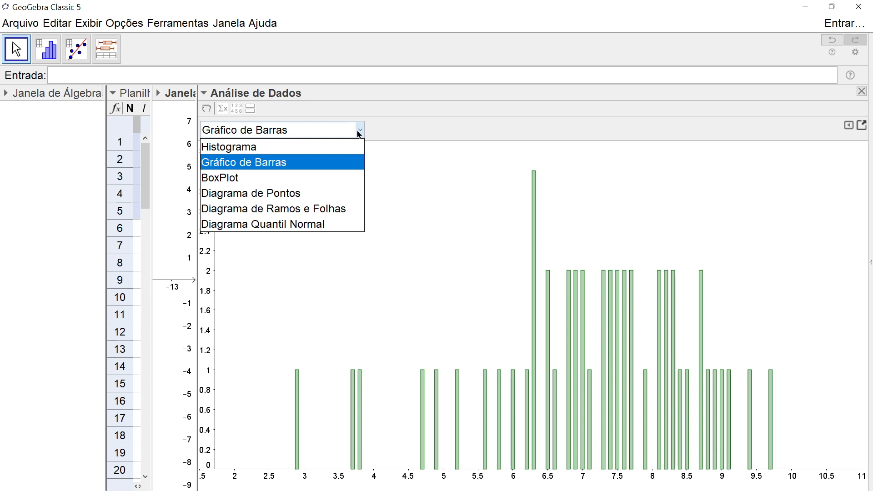
{"action": "left_click", "coordinate": [307, 178]}
{"action": "left_click", "coordinate": [358, 132]}
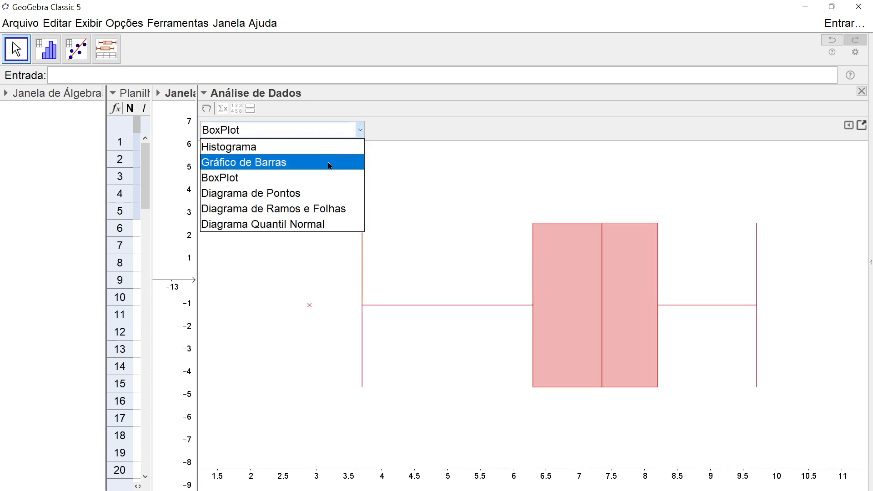
{"action": "left_click", "coordinate": [314, 195]}
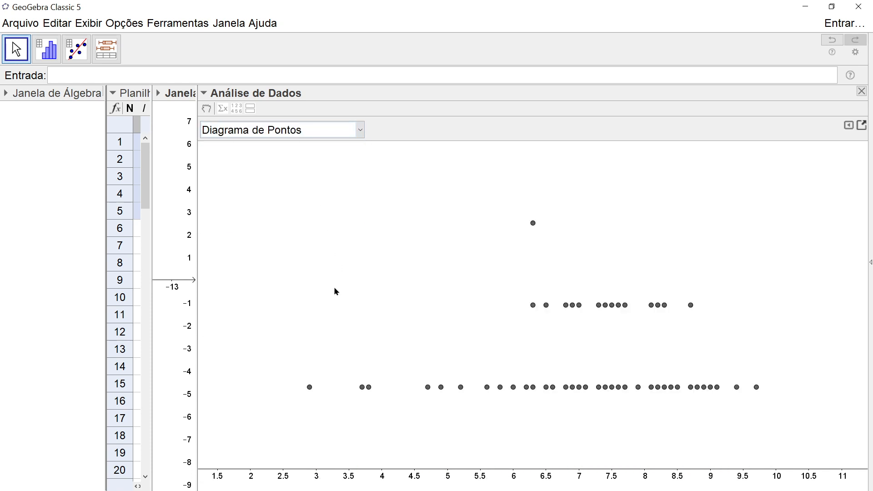
{"action": "left_click", "coordinate": [359, 131]}
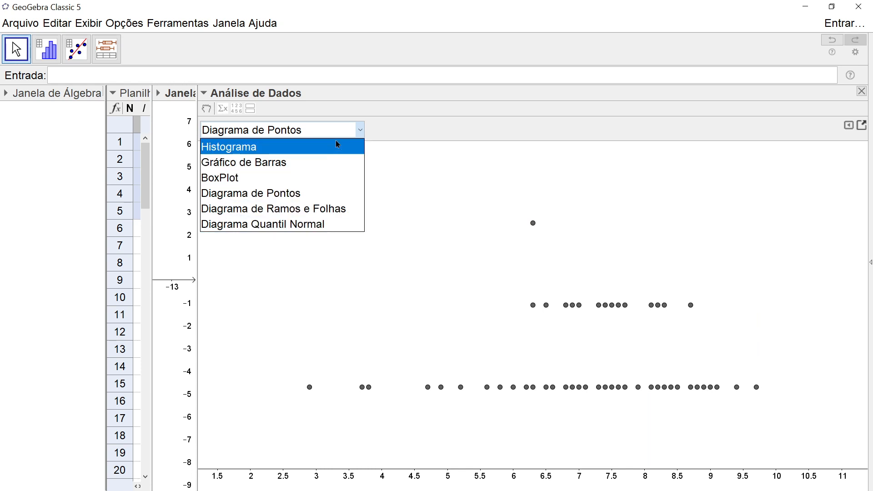
{"action": "left_click", "coordinate": [361, 133]}
{"action": "left_click", "coordinate": [361, 134]}
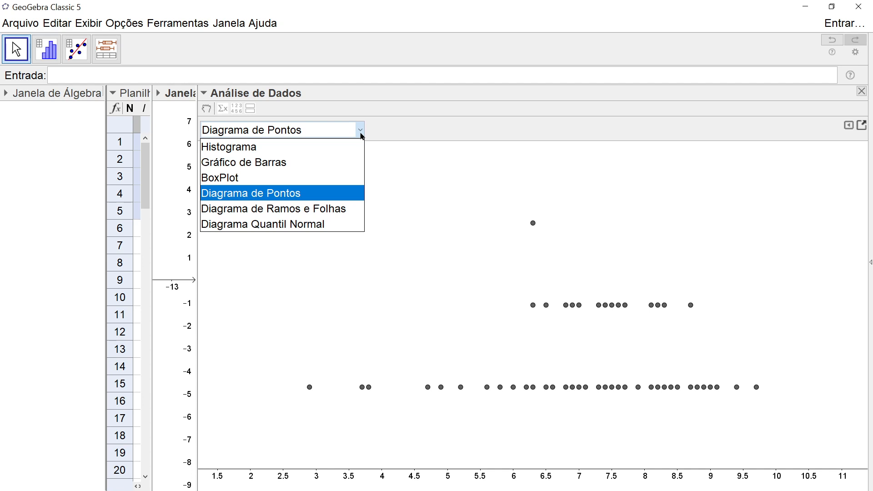
{"action": "left_click", "coordinate": [294, 150]}
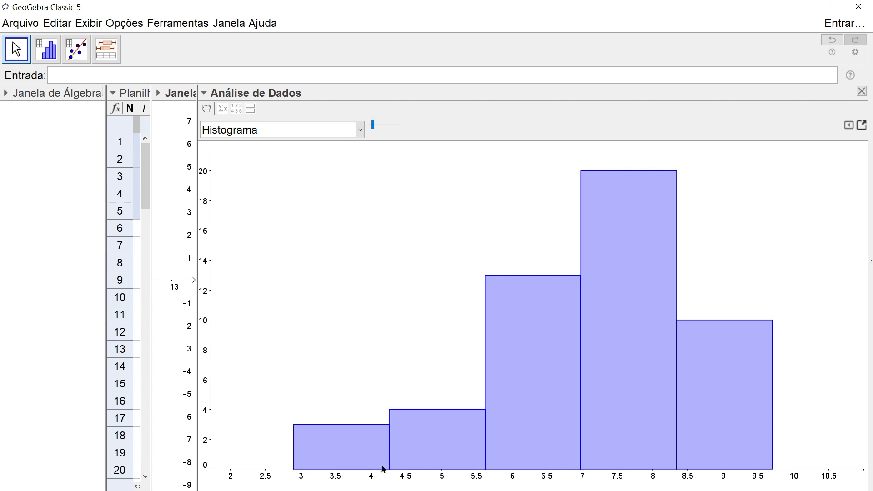
- Change the histogram's number of classes with the slider and switch on manual class definition in its options
{"action": "left_click", "coordinate": [377, 127]}
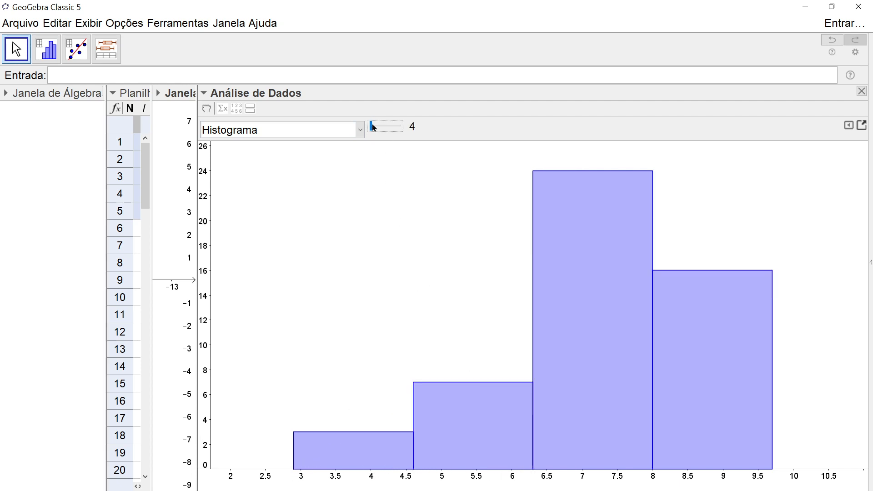
{"action": "left_click_drag", "start_coordinate": [373, 129], "coordinate": [383, 127]}
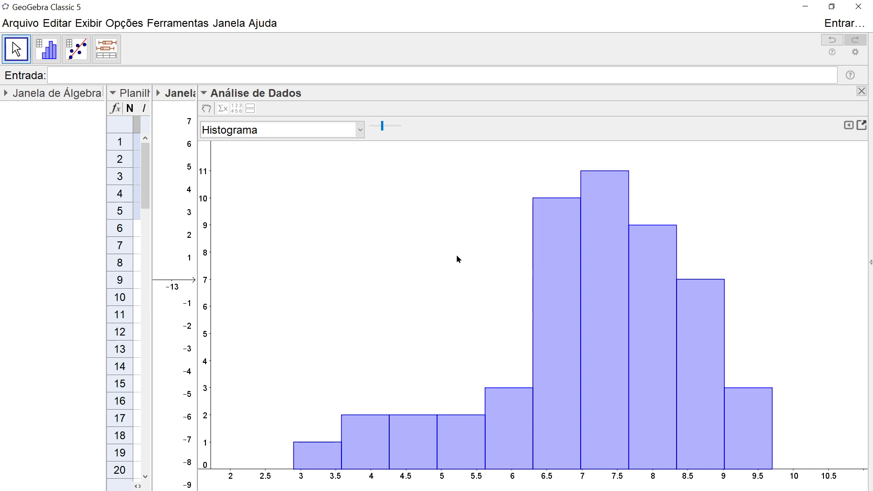
{"action": "left_click", "coordinate": [850, 126]}
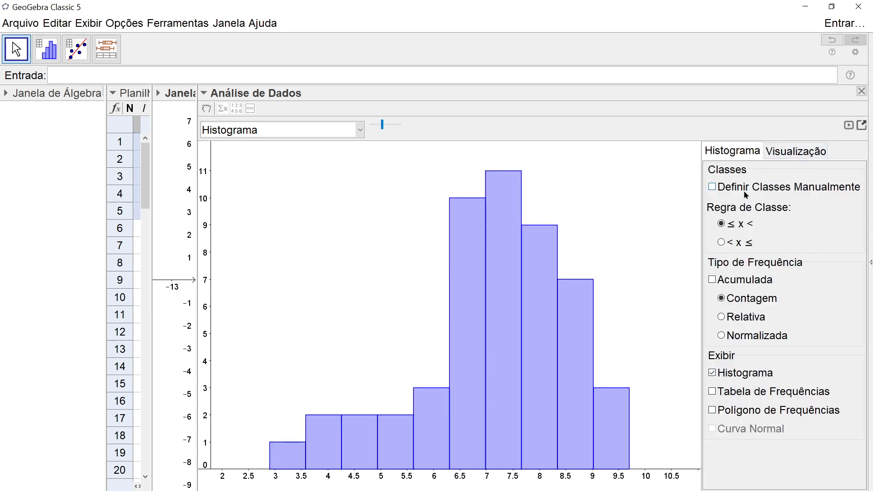
{"action": "left_click", "coordinate": [715, 192]}
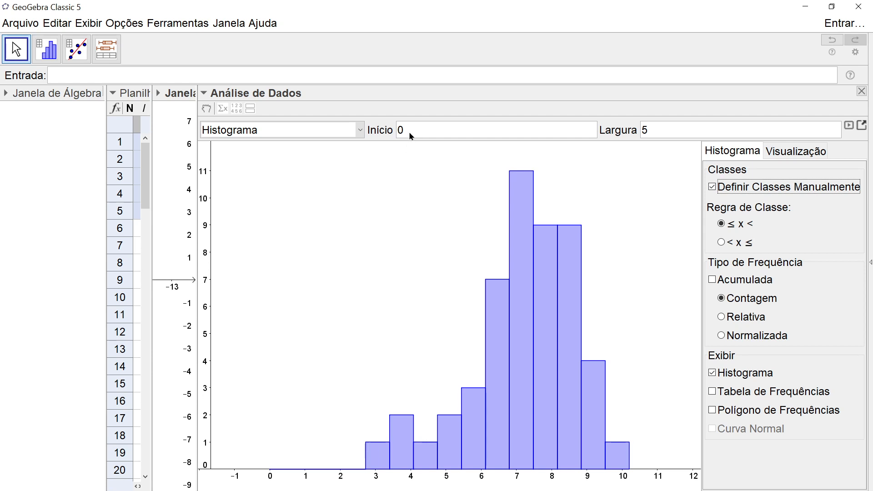
- Set the histogram's class width to 1
{"action": "double_click", "coordinate": [646, 131]}
{"action": "type", "text": "1"}
{"action": "key", "text": "Return"}
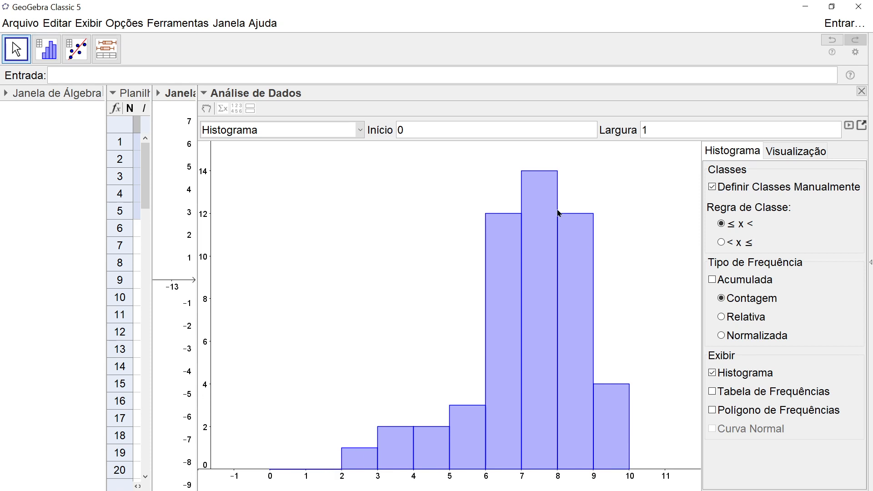
- Display the summary statistics alongside the histogram and set the first class start to 2.9
{"action": "left_click", "coordinate": [415, 135]}
{"action": "left_click", "coordinate": [224, 111]}
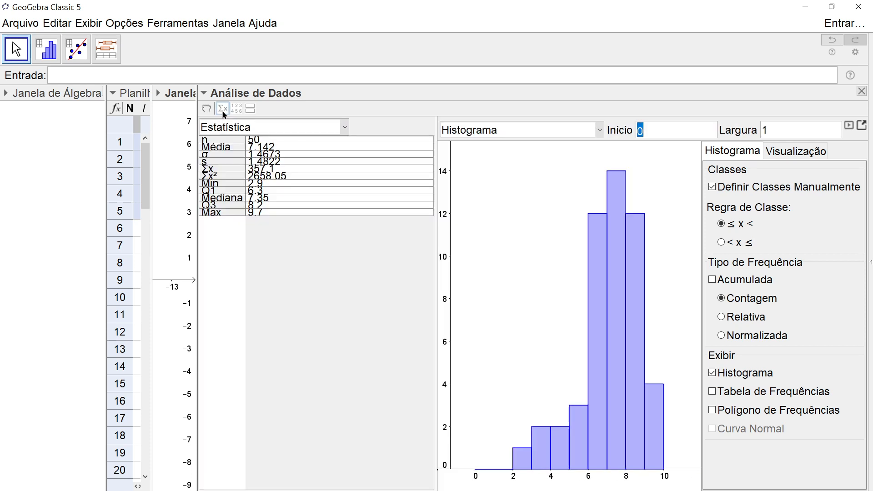
{"action": "left_click", "coordinate": [223, 112]}
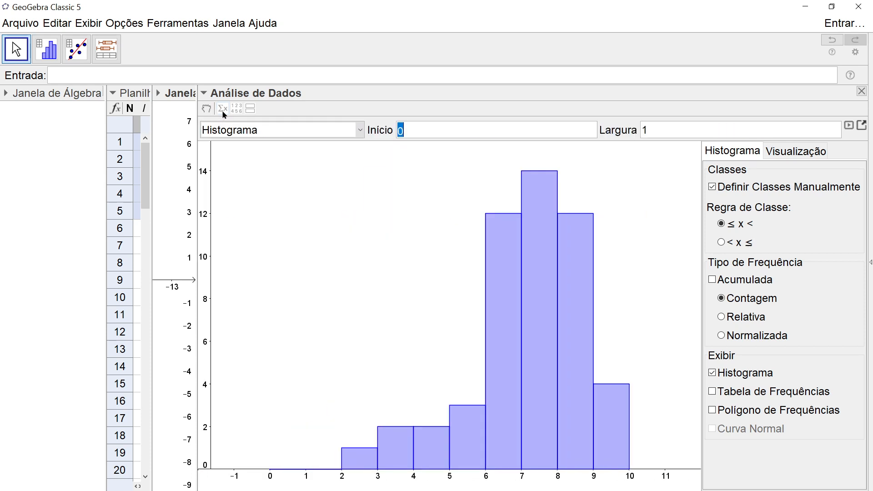
{"action": "left_click", "coordinate": [223, 112]}
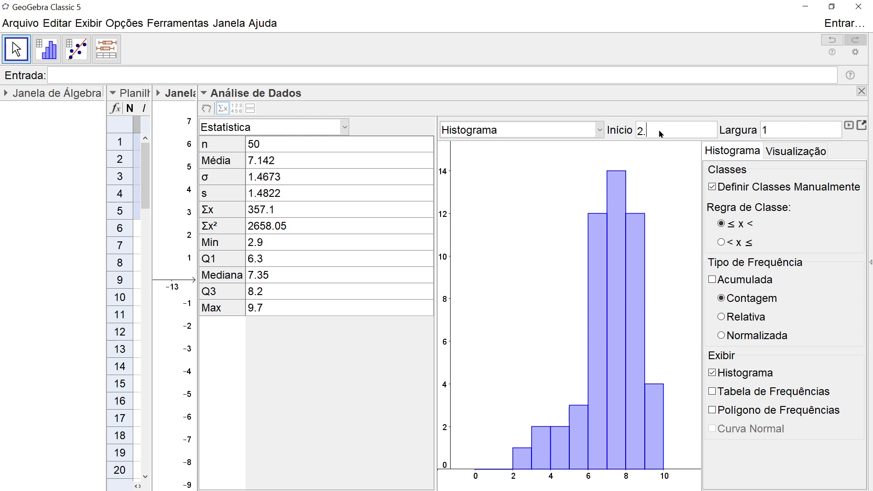
{"action": "key", "text": "Return"}
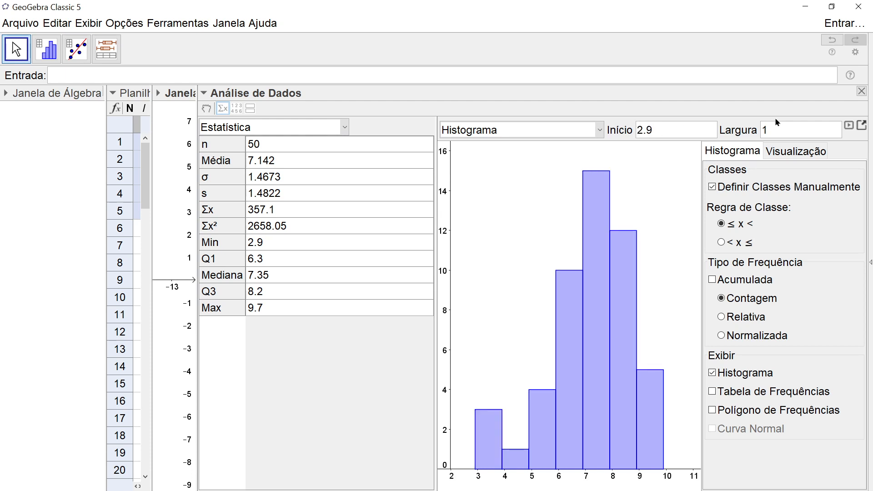
- Hide the histogram options panel and the statistics table so only the histogram remains
{"action": "left_click", "coordinate": [849, 126]}
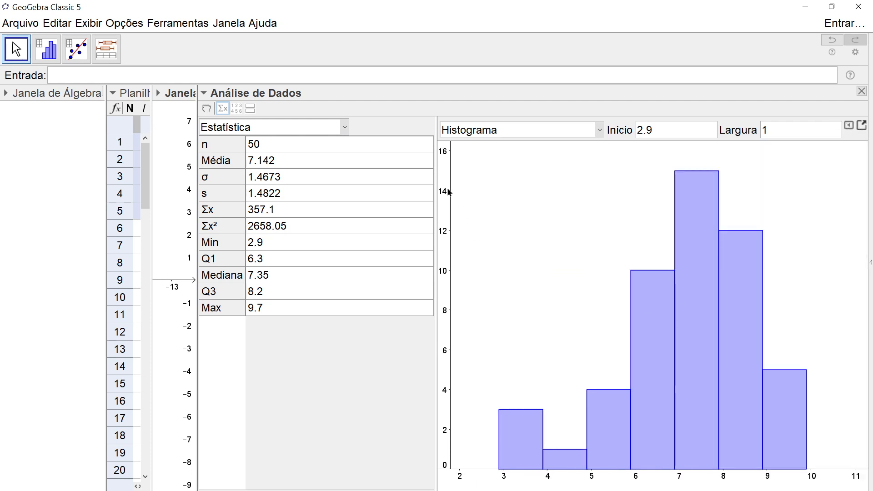
{"action": "left_click", "coordinate": [224, 111]}
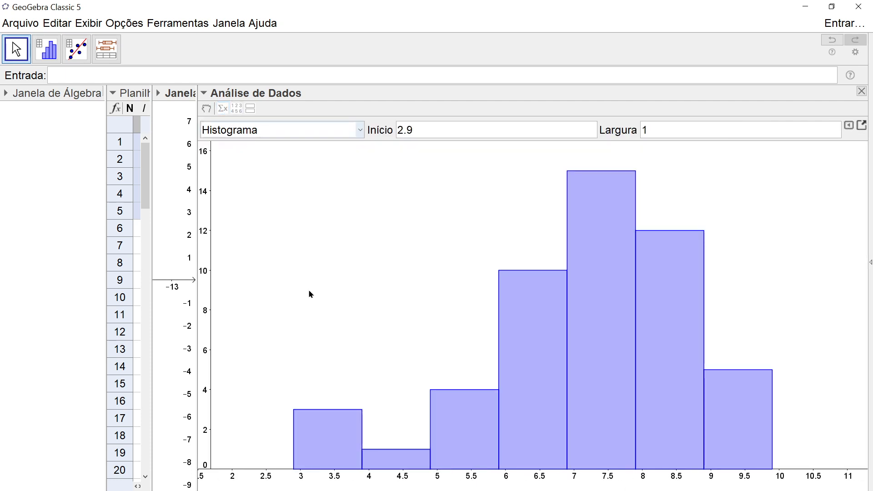